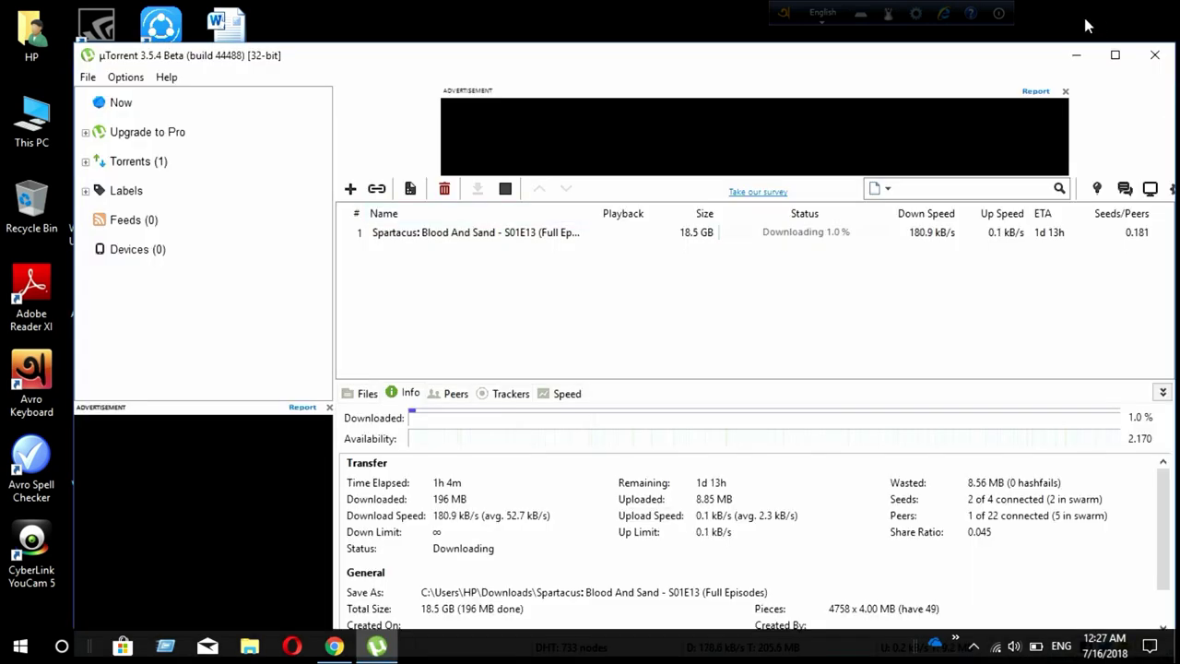
Maximize the window, disable the check of torrent file association on startup in the general preferences, and save the change.
left_click(1115, 54)
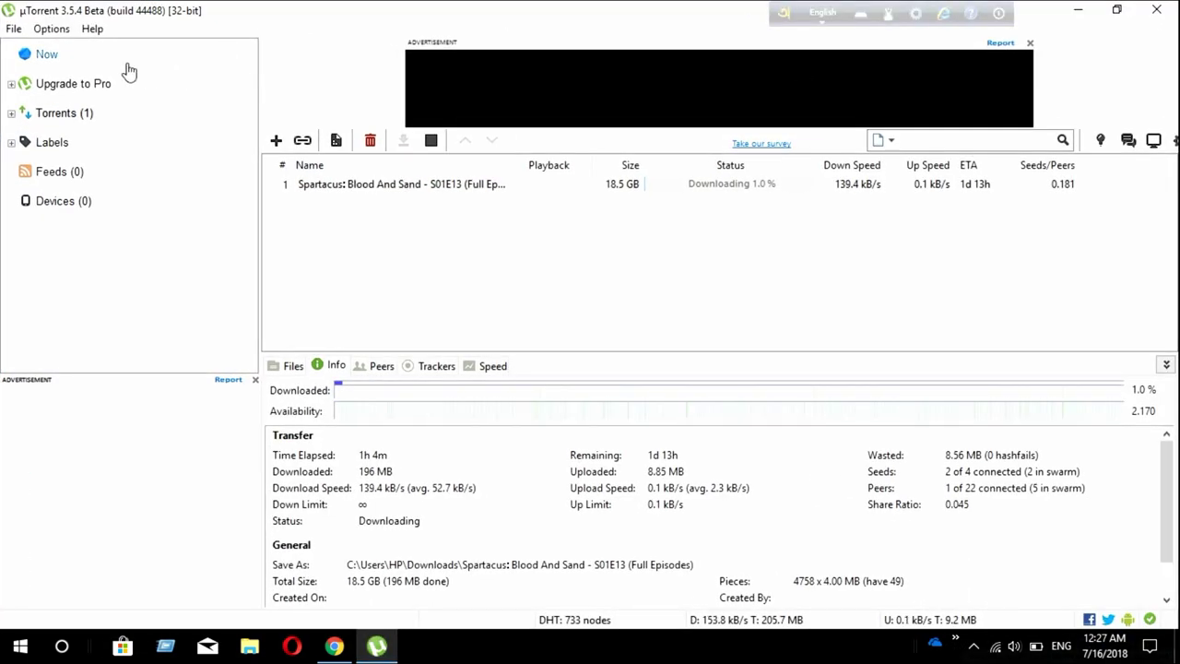
left_click(53, 33)
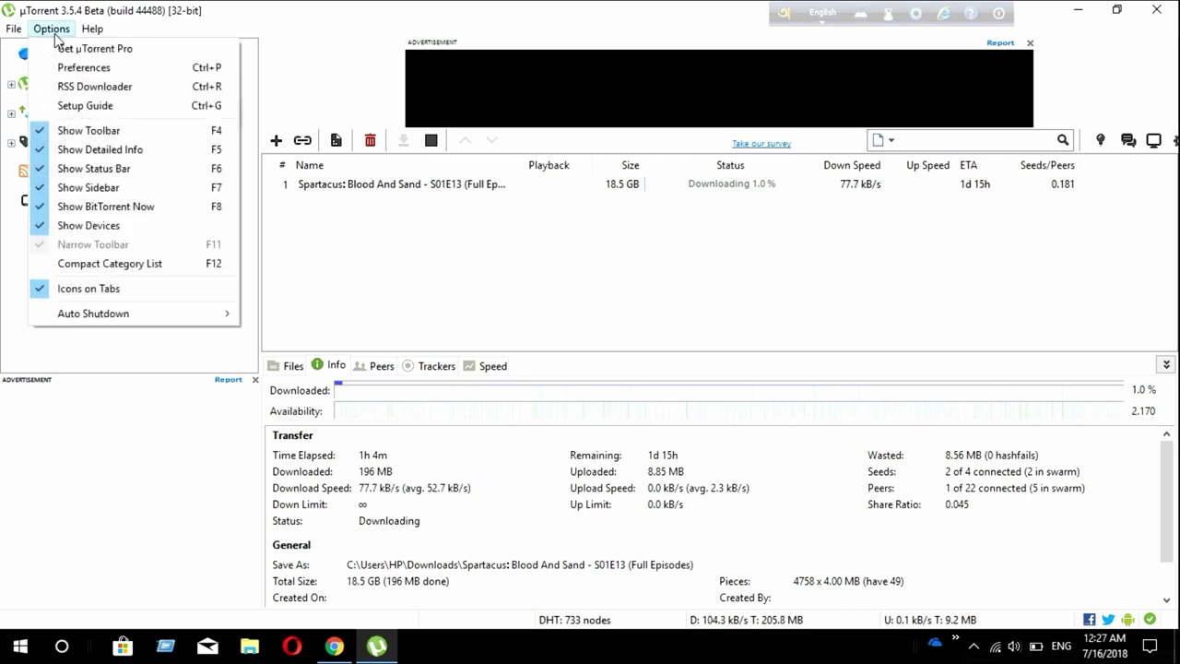
left_click(72, 70)
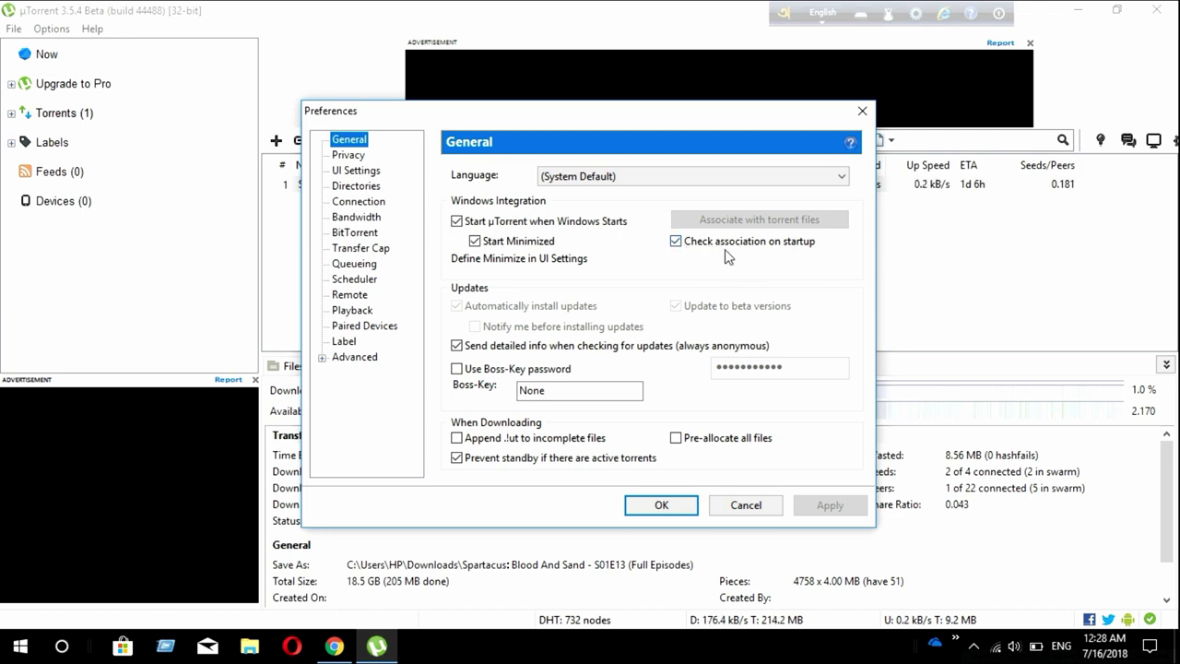
left_click(676, 243)
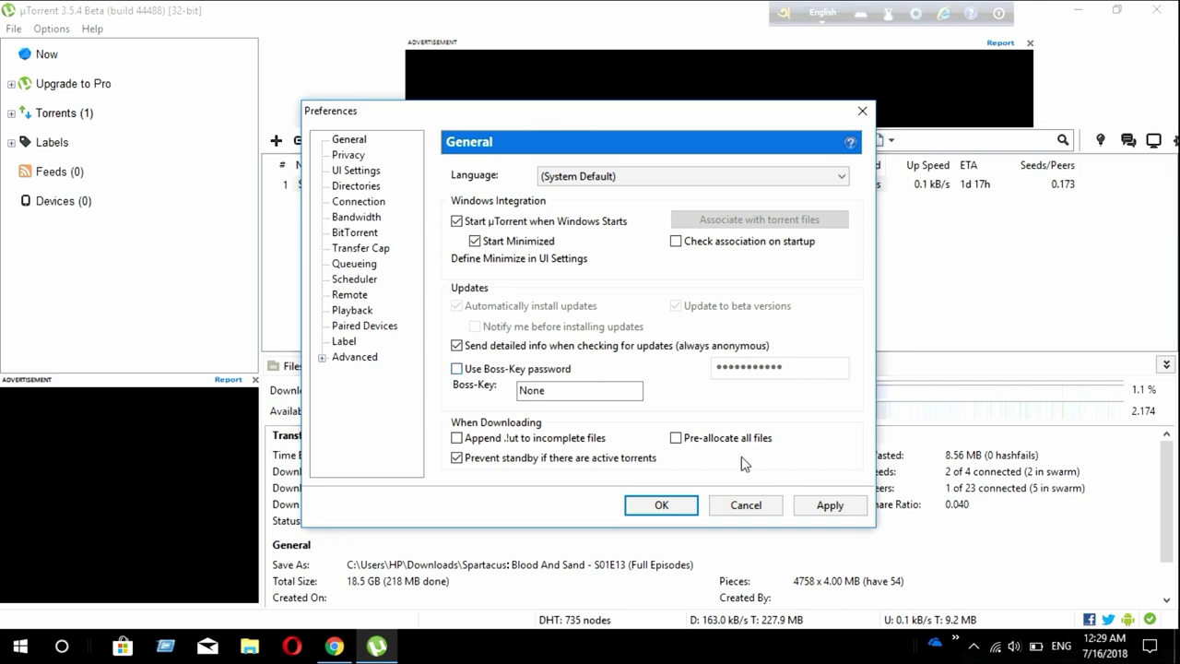
left_click(828, 506)
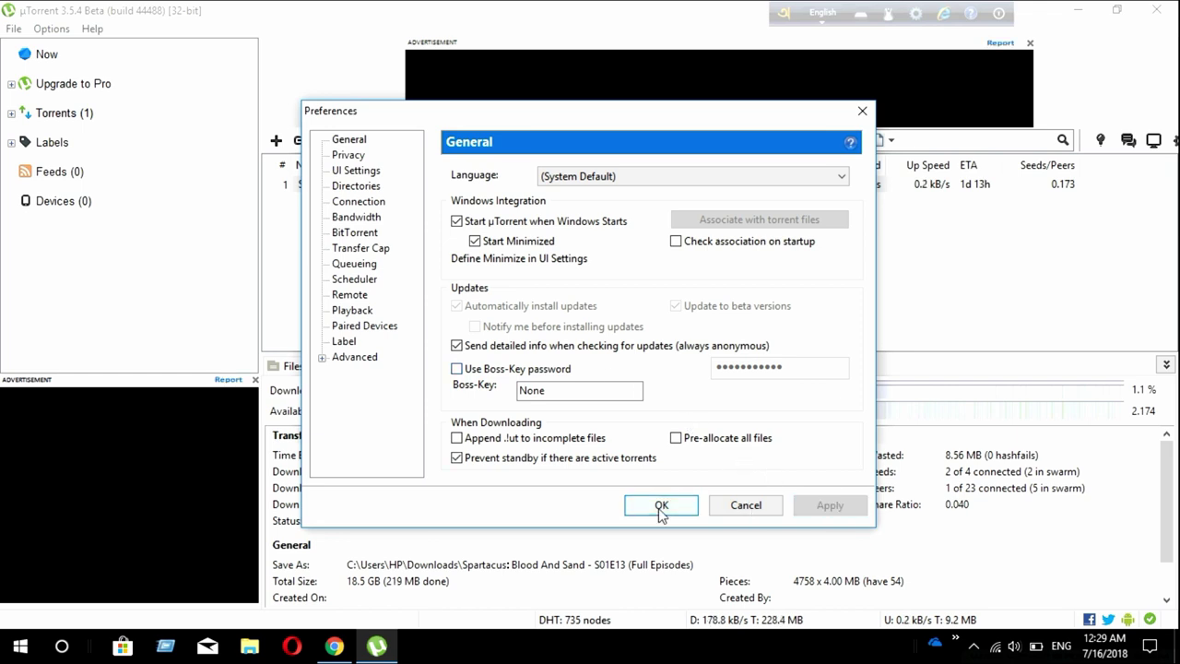
left_click(658, 508)
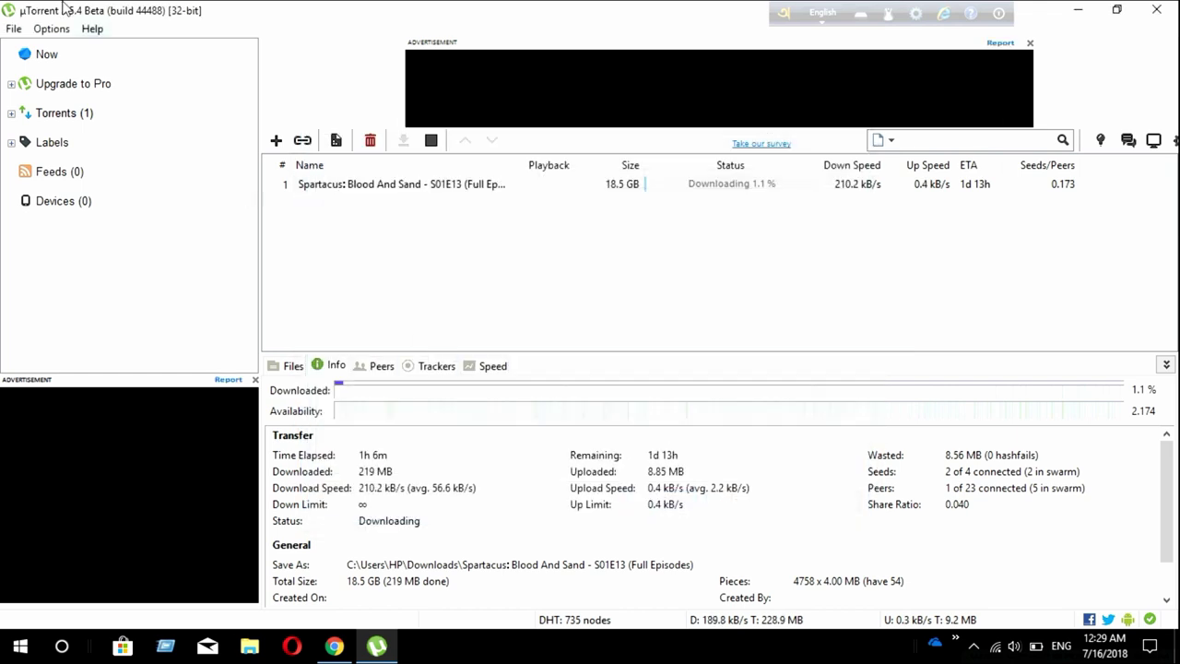
In the connection preferences, set the incoming connection port to 18318, add a Windows Firewall exception, and apply the settings.
left_click(44, 30)
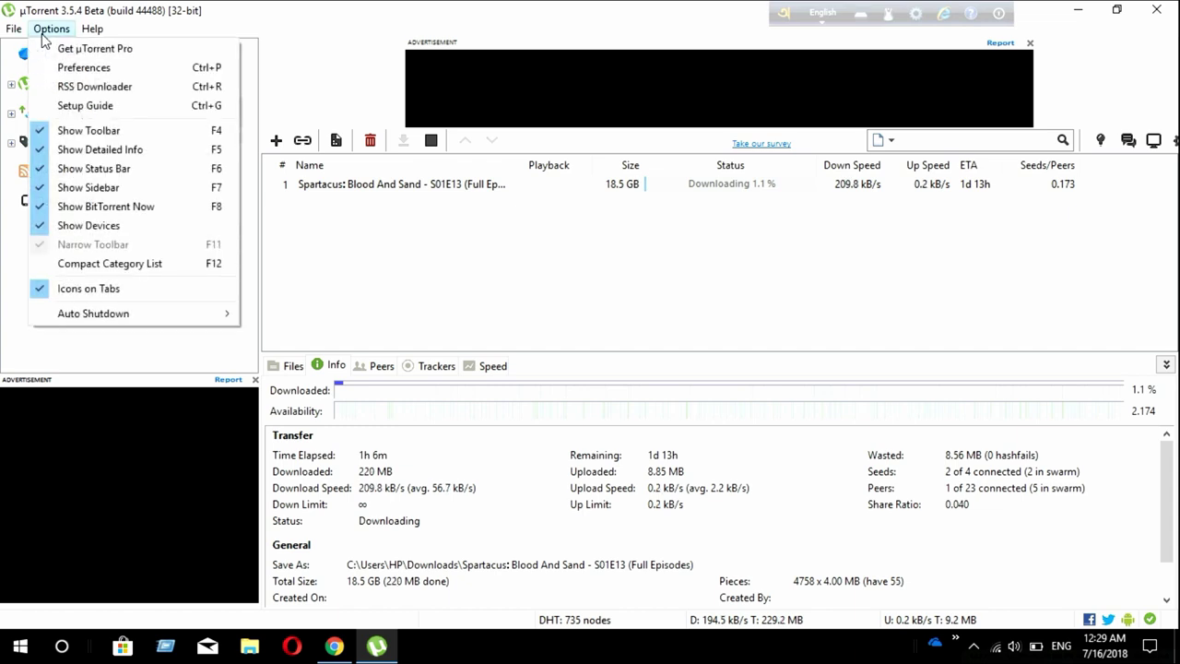
left_click(81, 67)
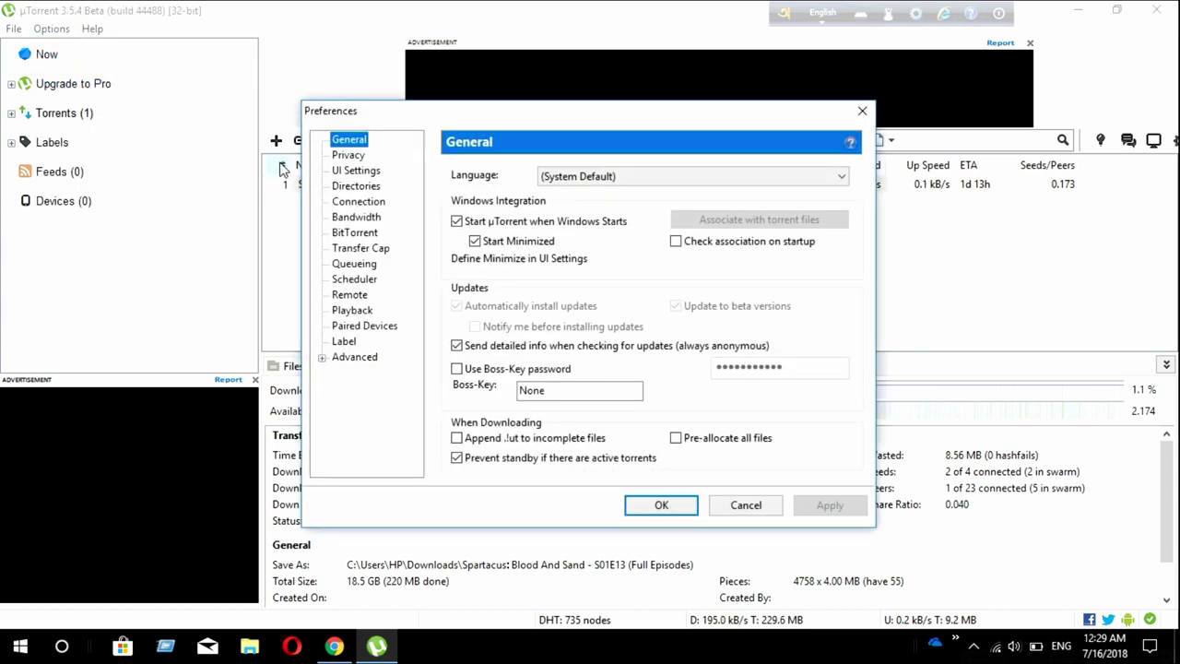
left_click(358, 172)
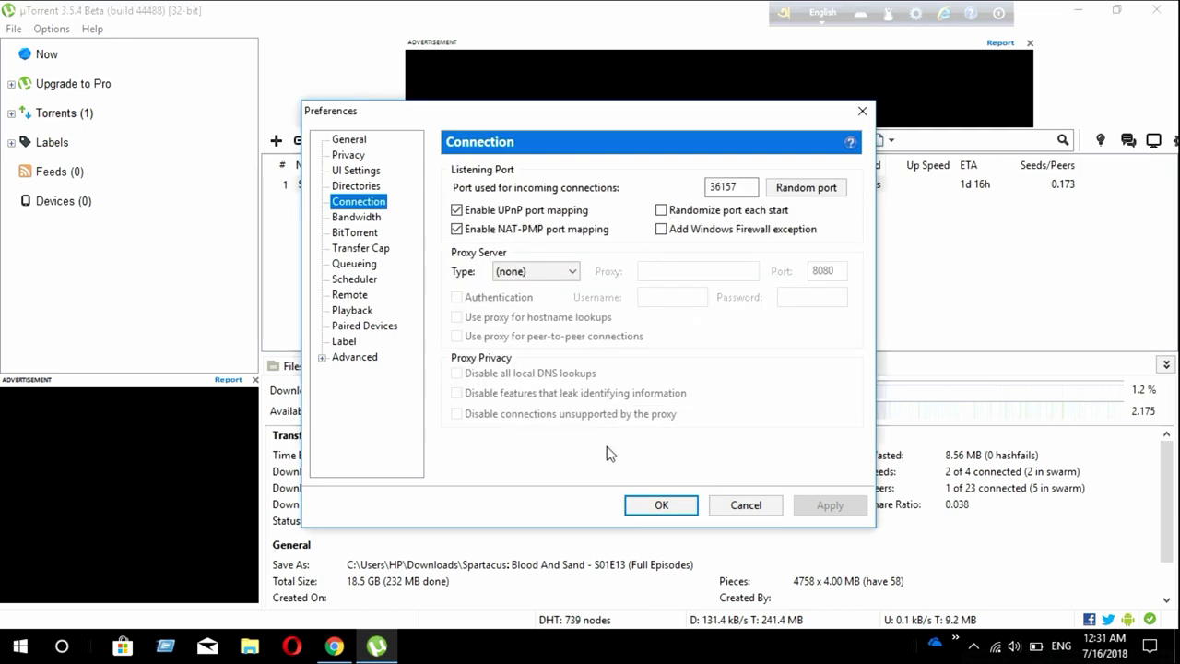
left_click(734, 189)
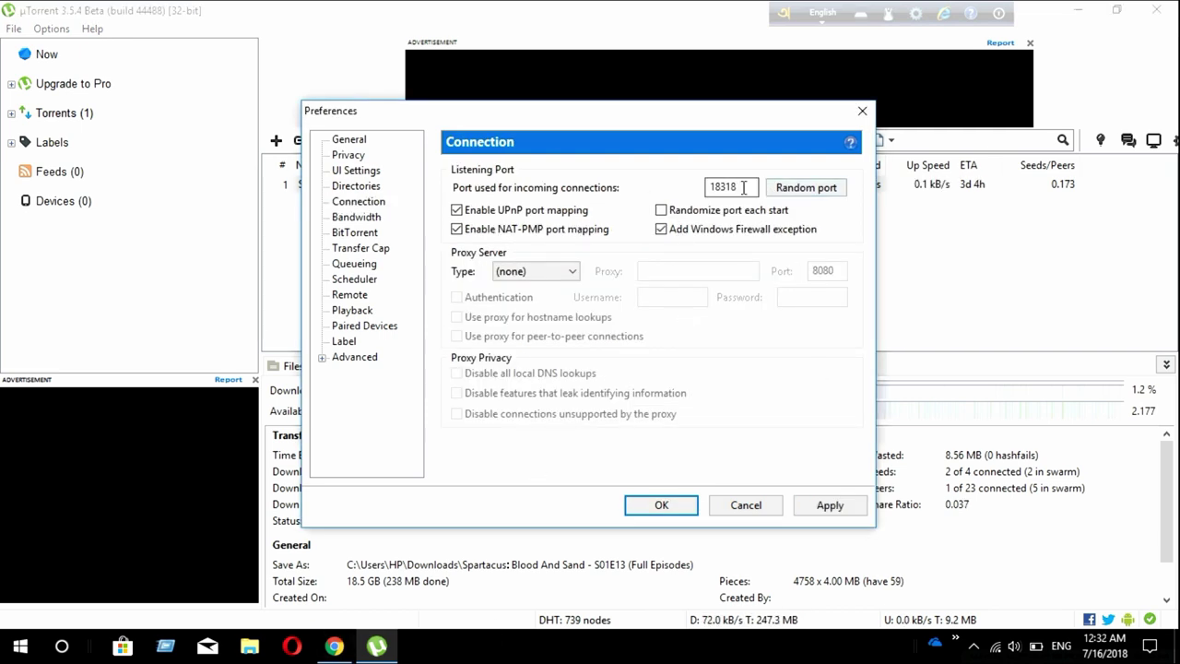
double_click(735, 186)
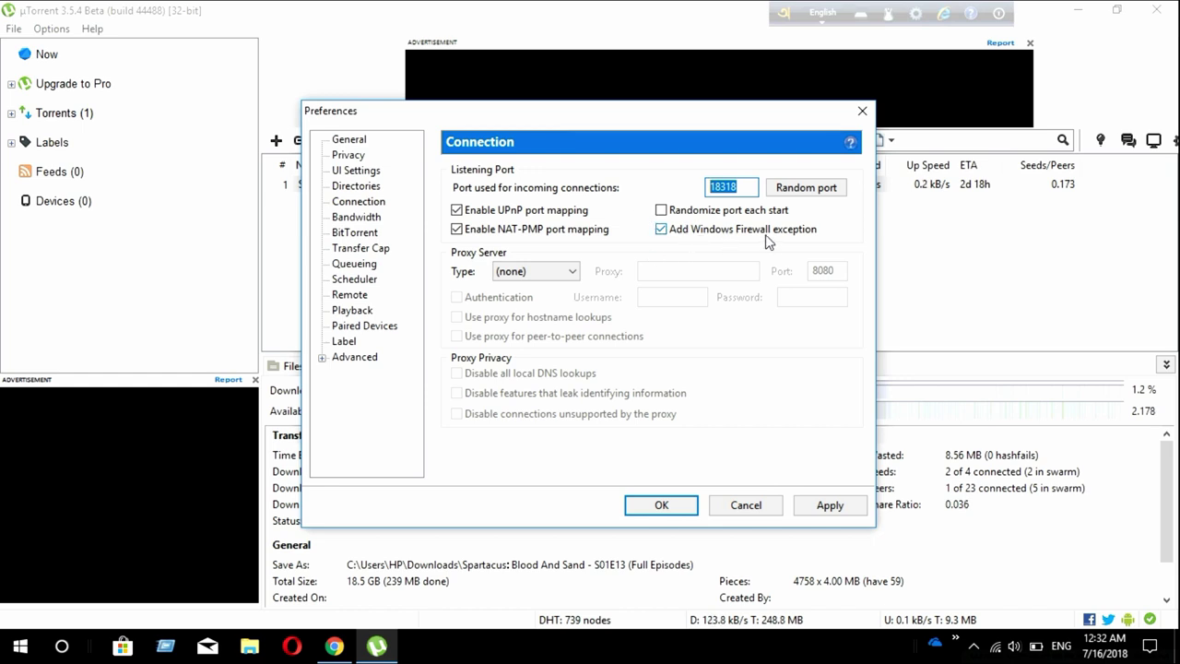
left_click(823, 507)
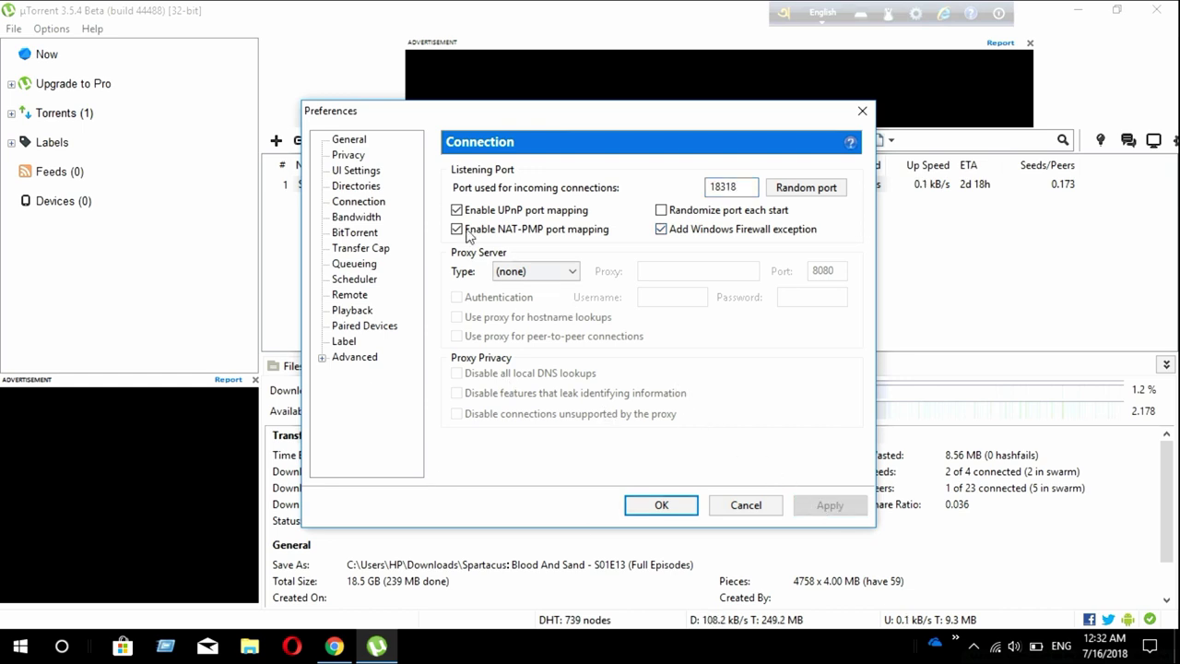
In the bandwidth preferences, set the maximum upload rate to 670 kB/s and the global maximum number of connections to 1890.
left_click(365, 218)
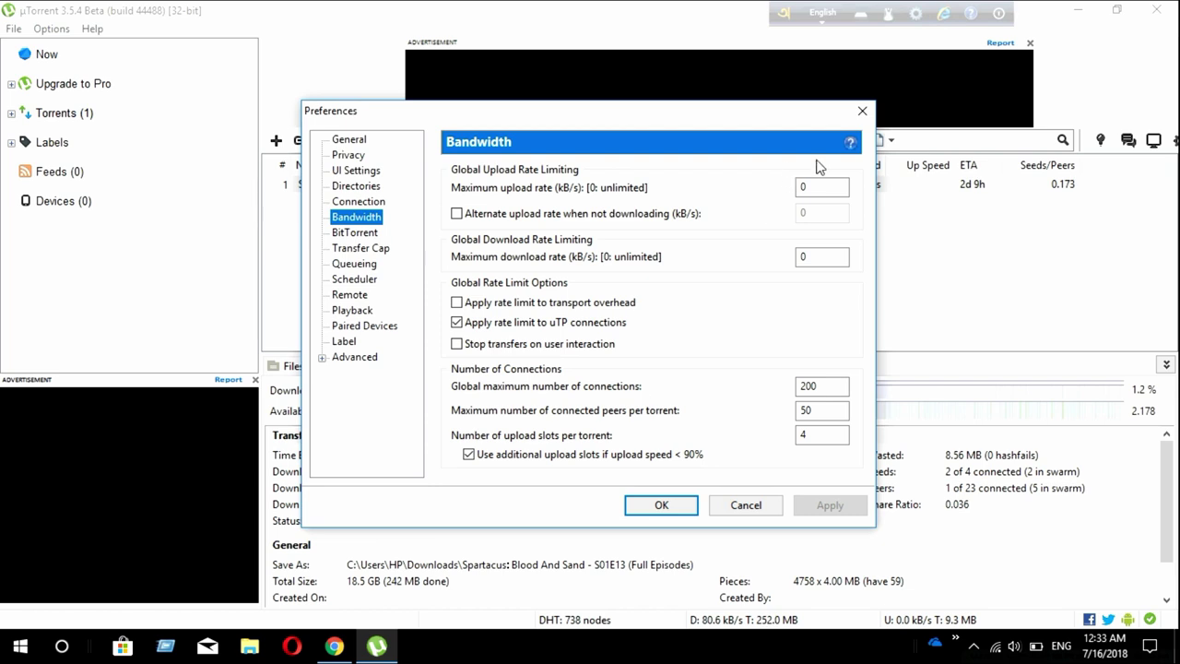
left_click(827, 188)
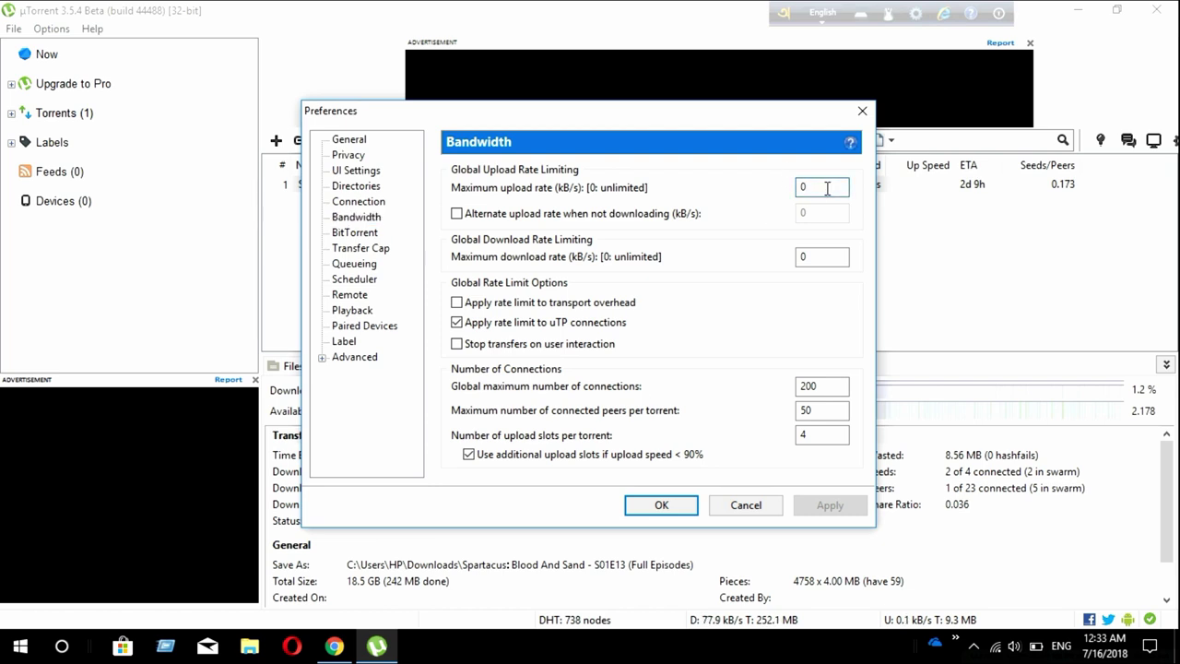
type("670")
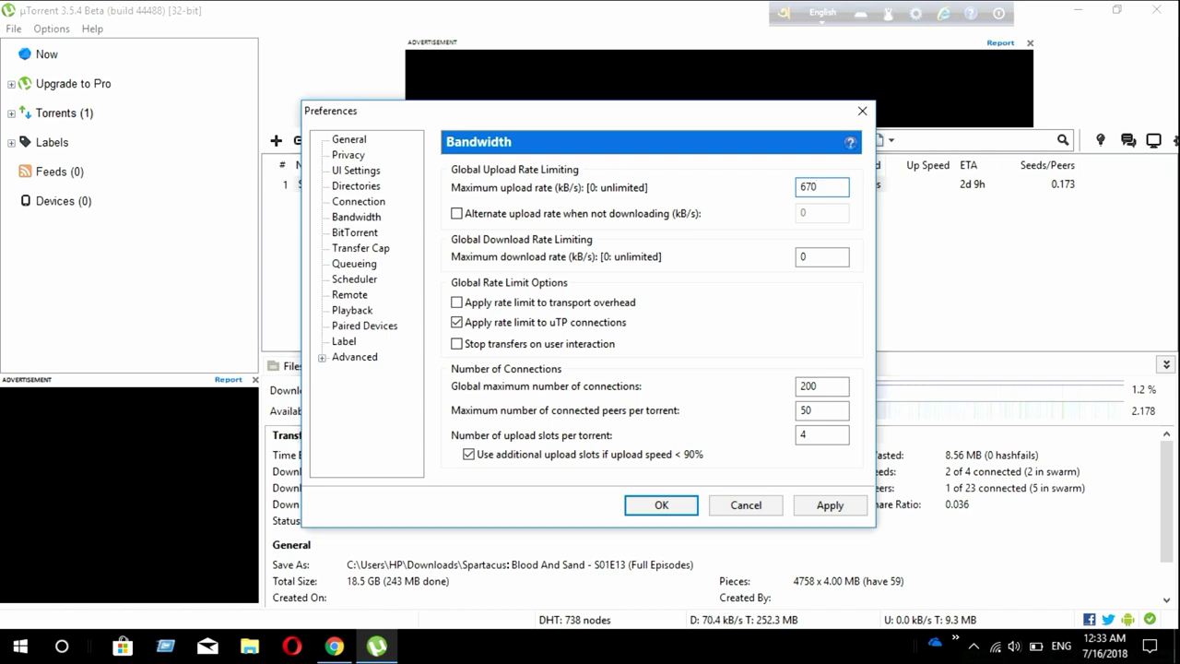
left_click(836, 385)
key("BackSpace")
type("1890")
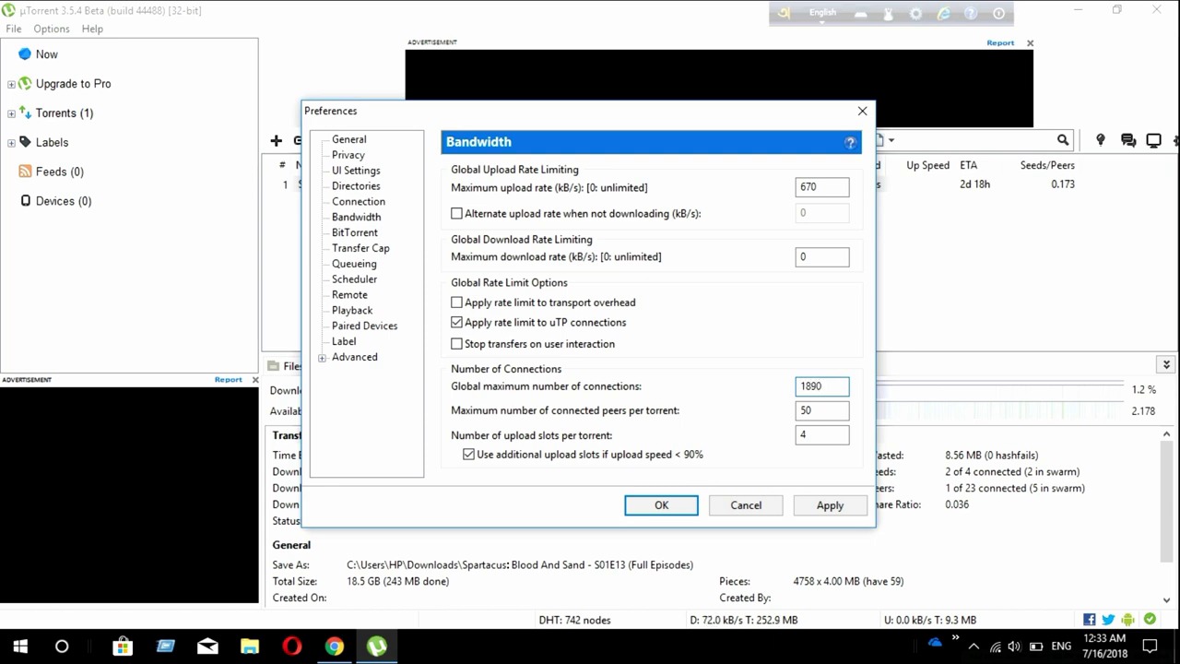
Set the maximum number of connected peers per torrent to 2329 and the upload slots per torrent to 3.
left_click(838, 413)
key("BackSpace")
type("2329")
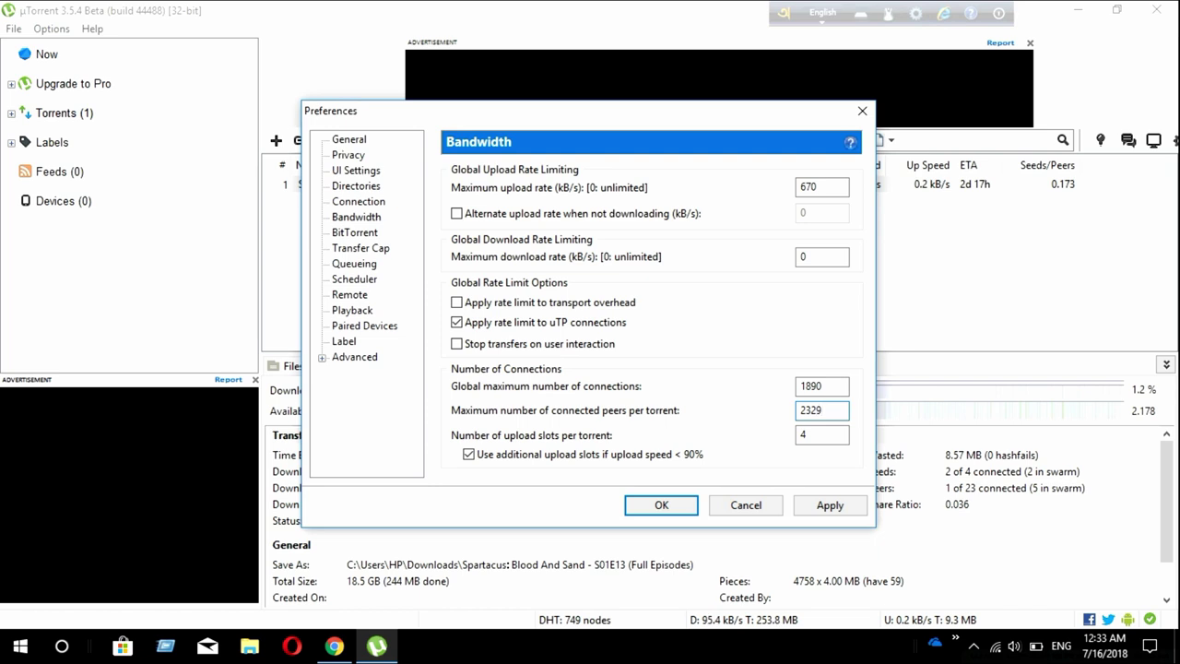
left_click(812, 435)
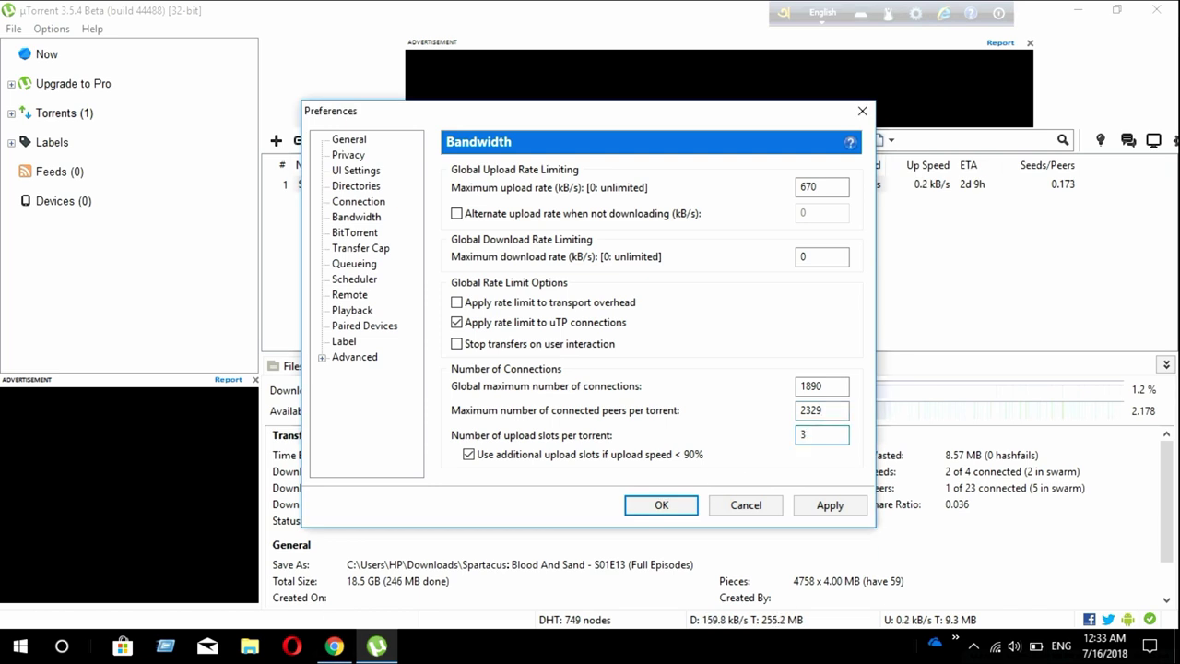
In the BitTorrent preferences, enable local peer bandwidth limiting and Altruistic Mode, set outgoing protocol encryption to Enabled, and apply.
left_click(355, 232)
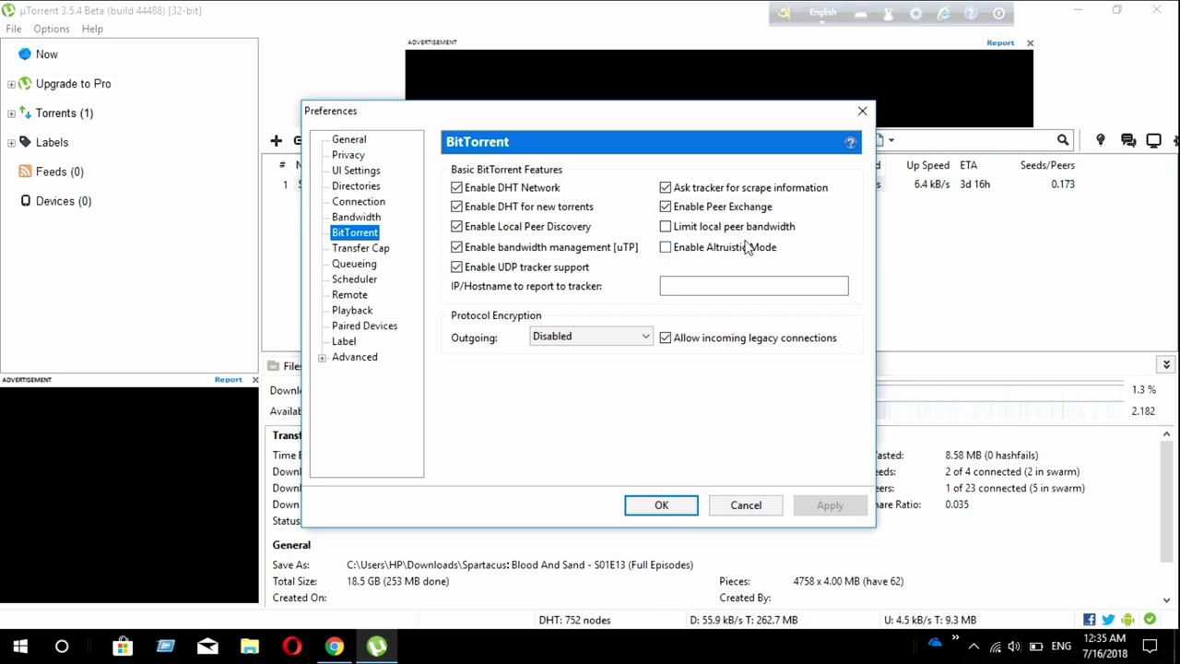
left_click(667, 227)
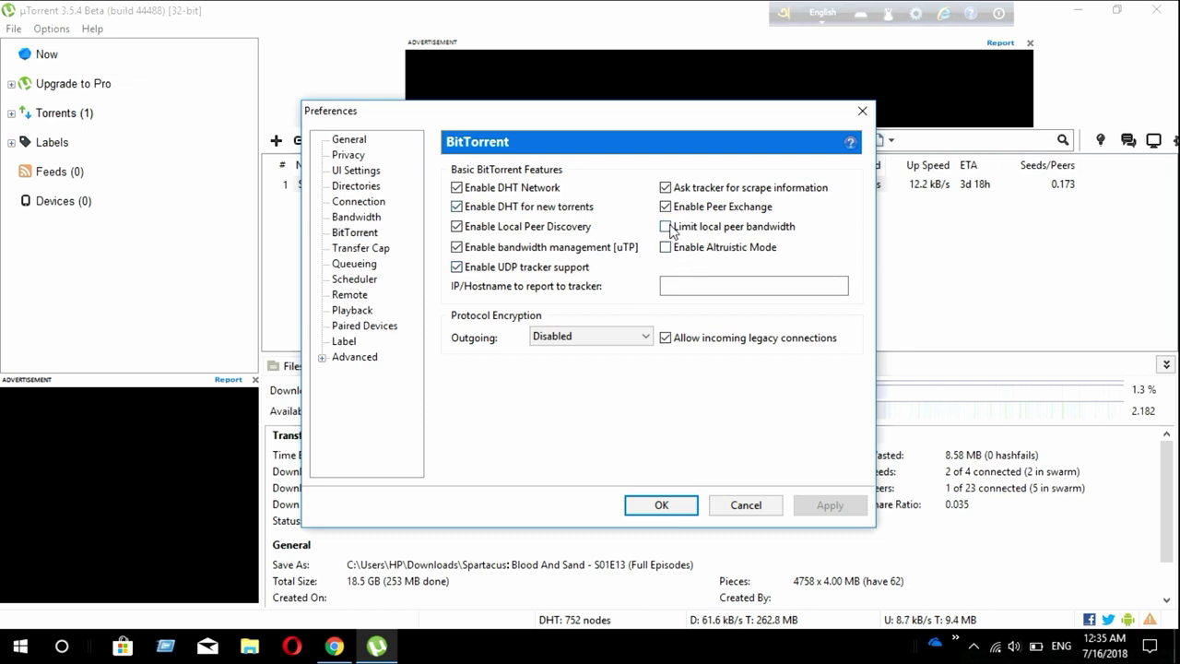
left_click(666, 248)
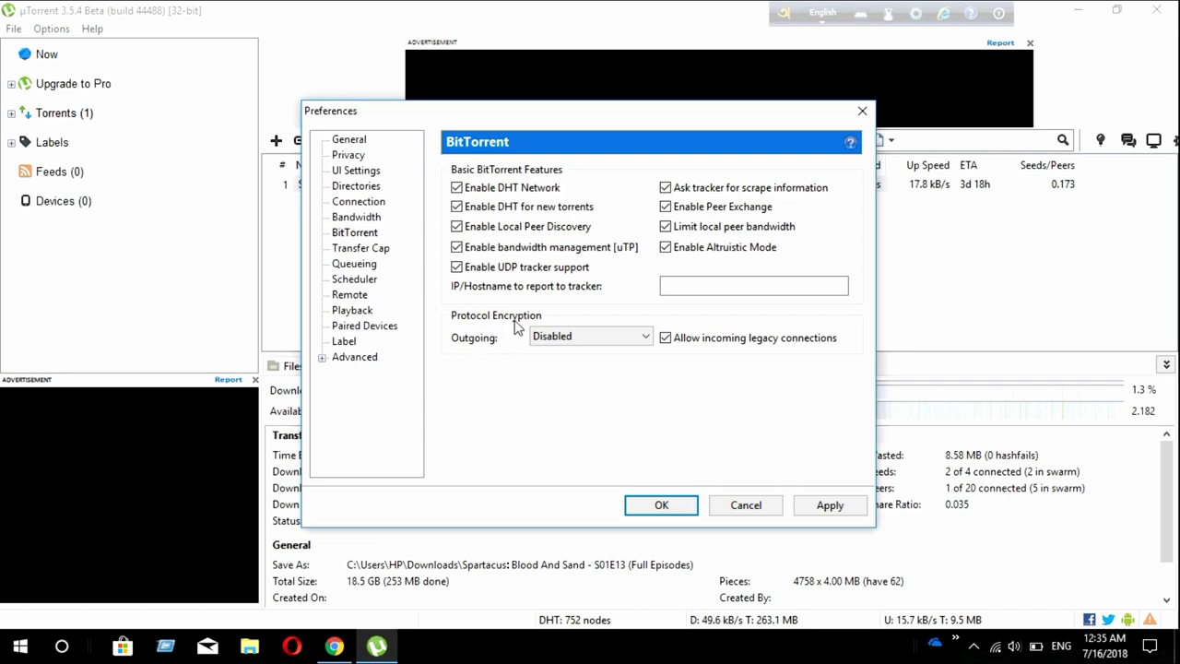
left_click(649, 339)
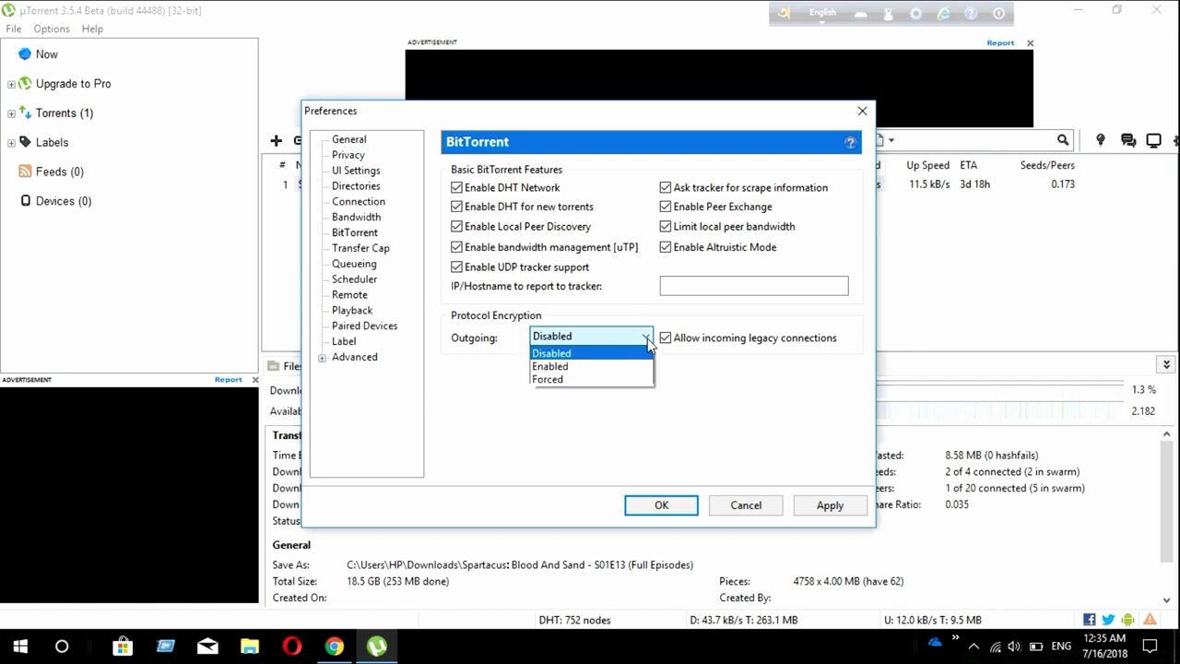
left_click(570, 361)
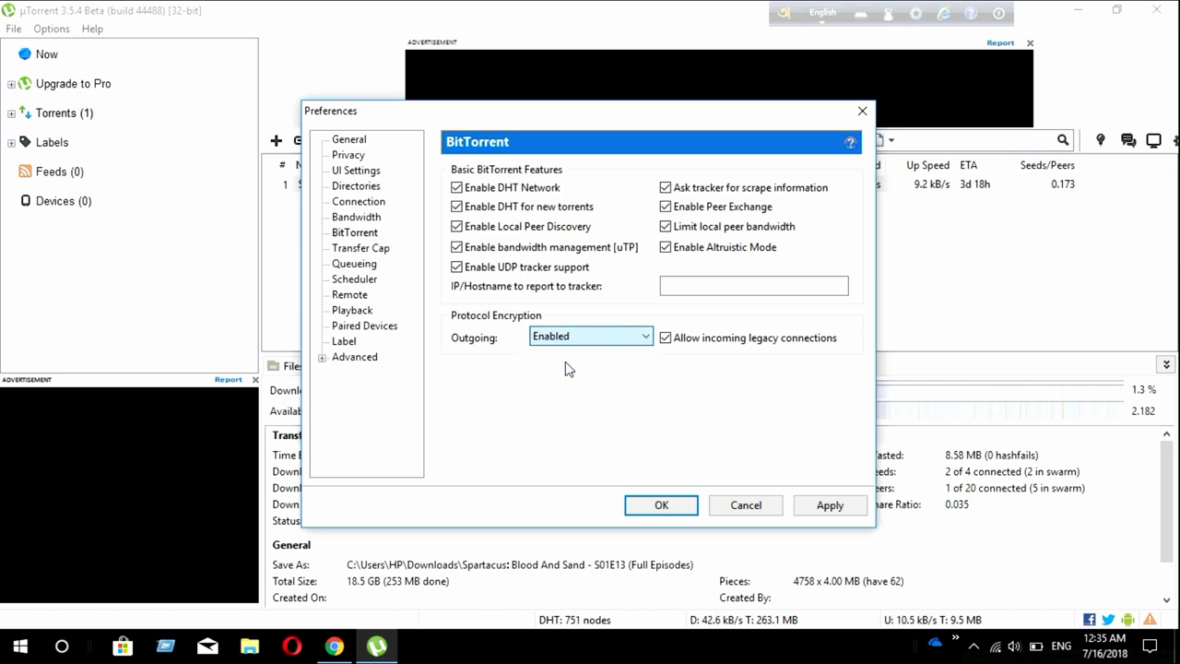
left_click(826, 509)
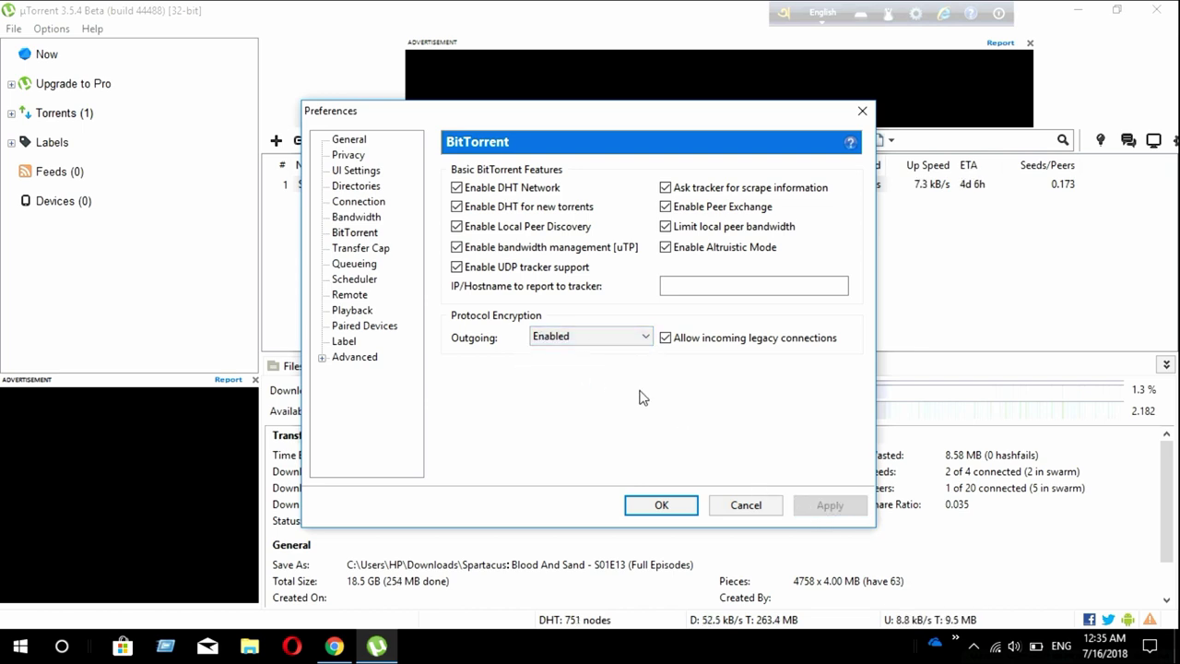
Review the Transfer Cap, Queueing, Scheduler, Remote and Playback preferences.
left_click(373, 252)
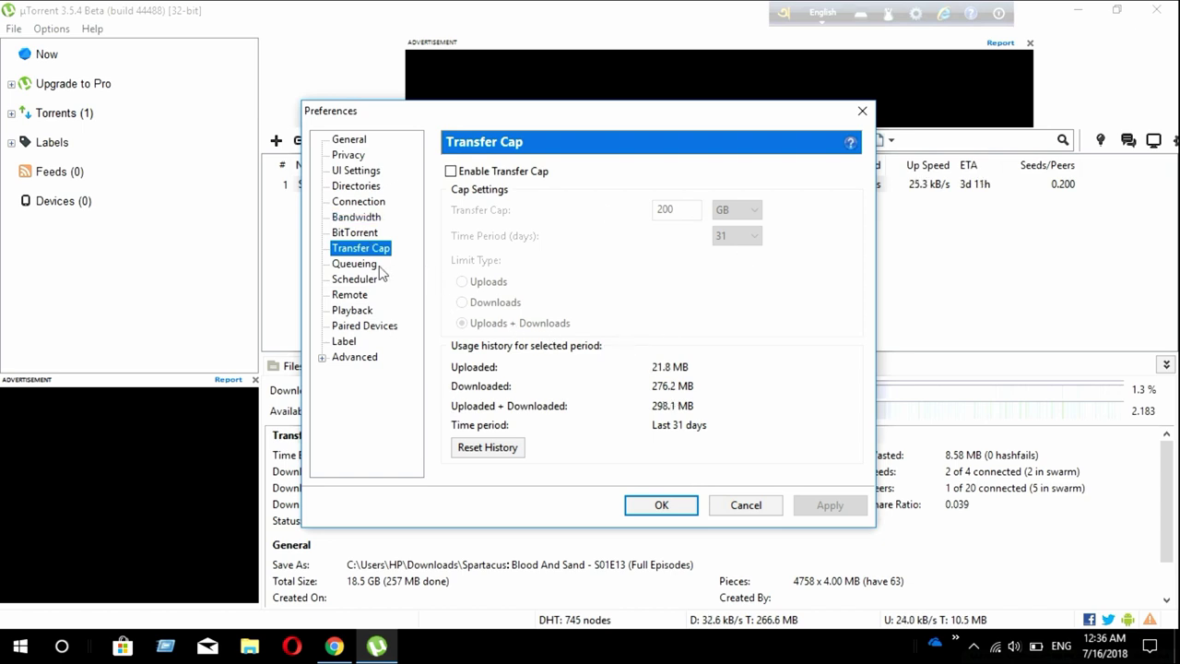
left_click(350, 265)
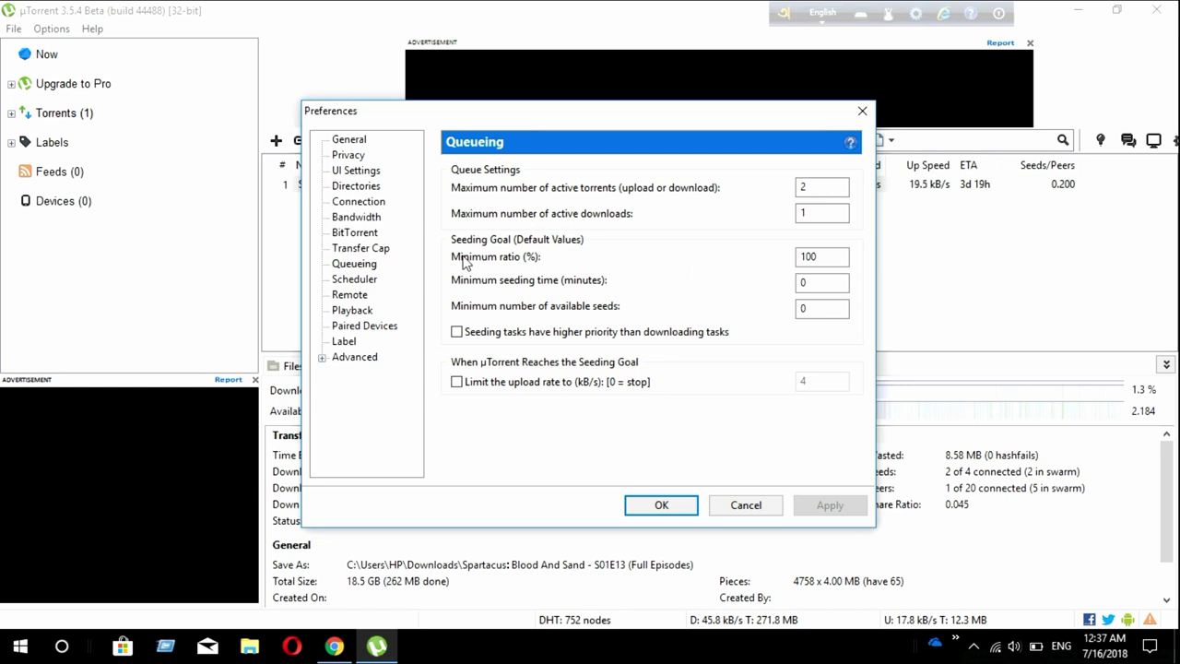
left_click(352, 282)
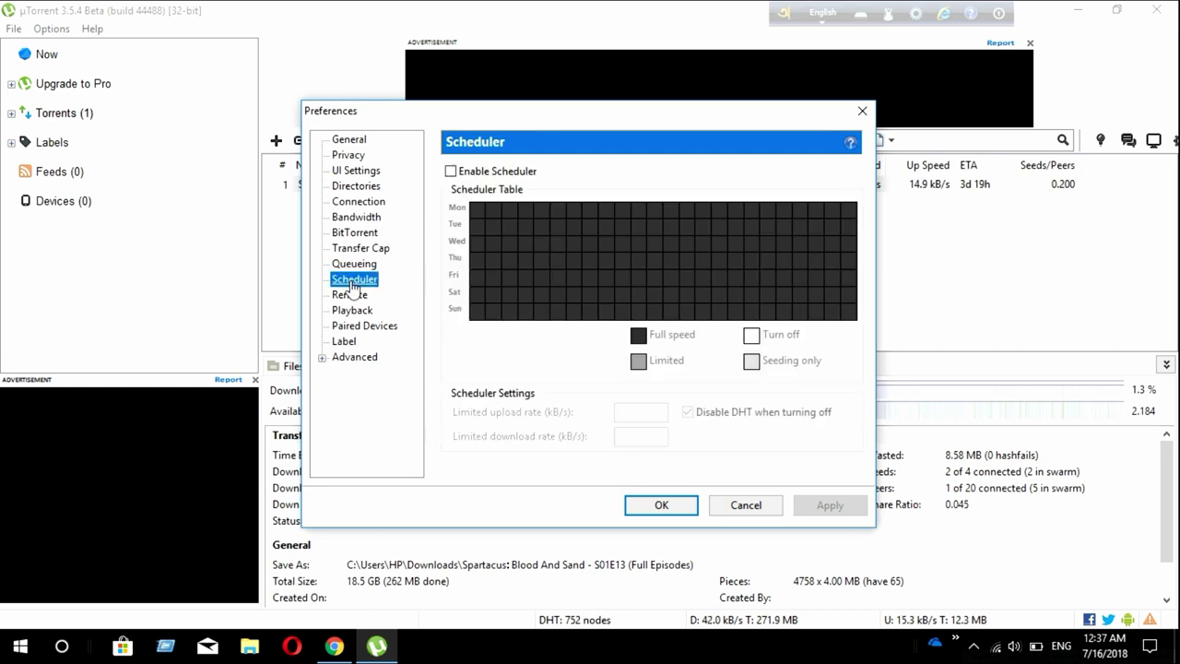
left_click(351, 297)
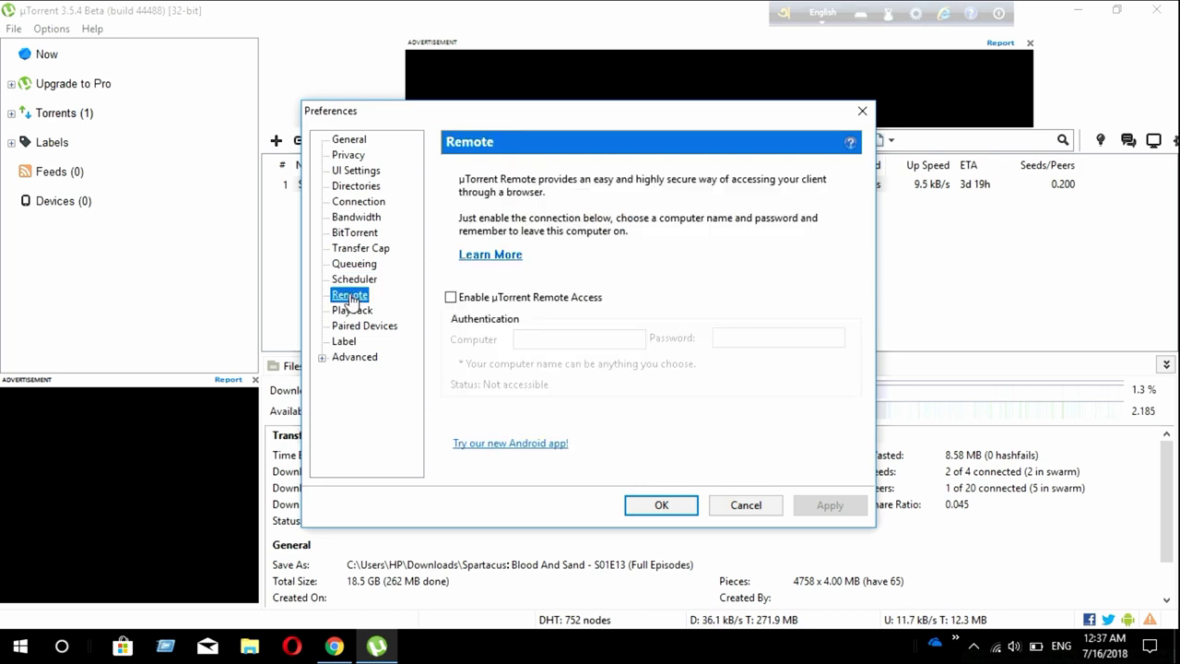
left_click(351, 311)
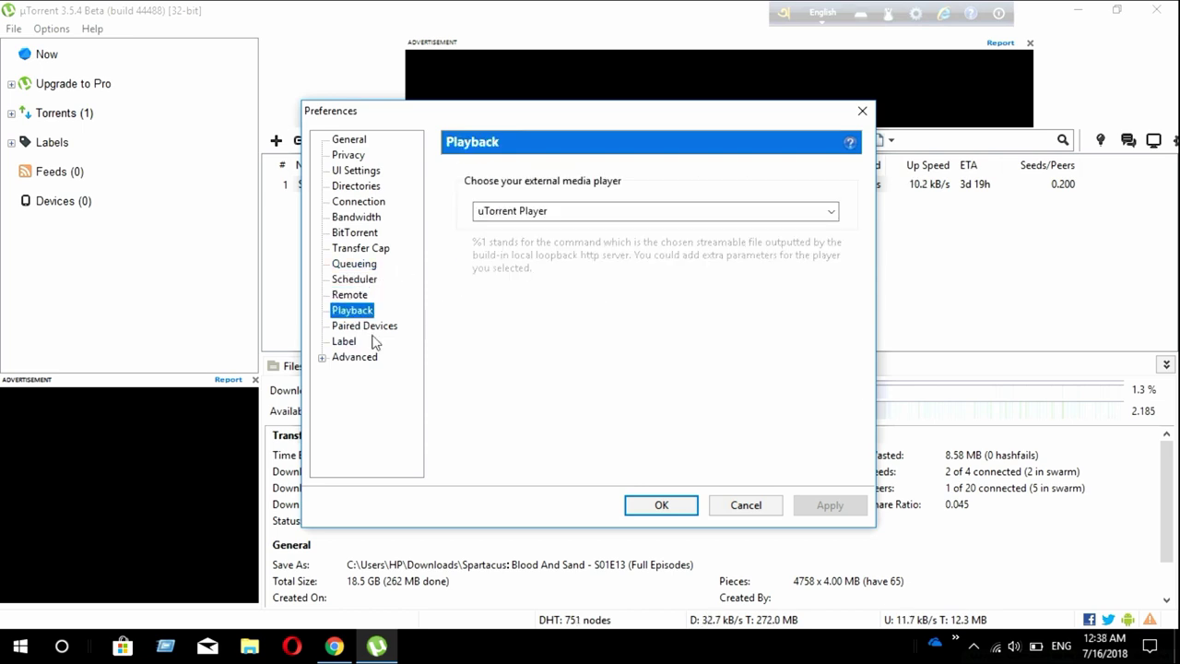
Apply disk cache settings with read and write caching on, and both write-out options, the slow-upload option and old-block removal off.
left_click(322, 358)
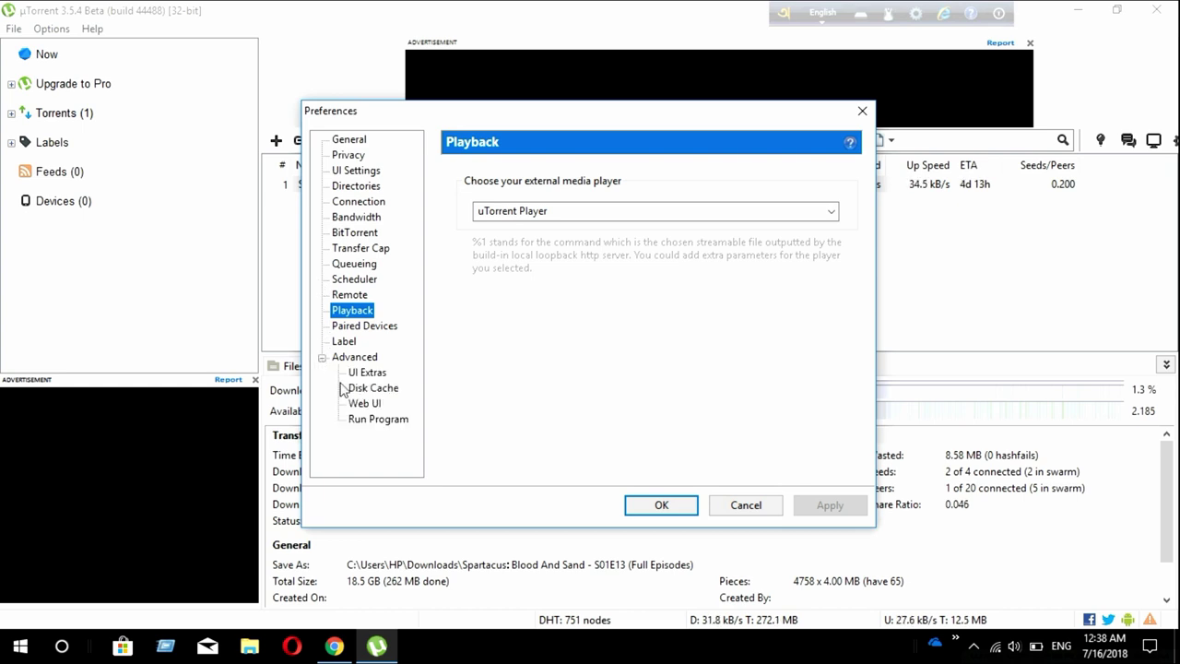
left_click(399, 395)
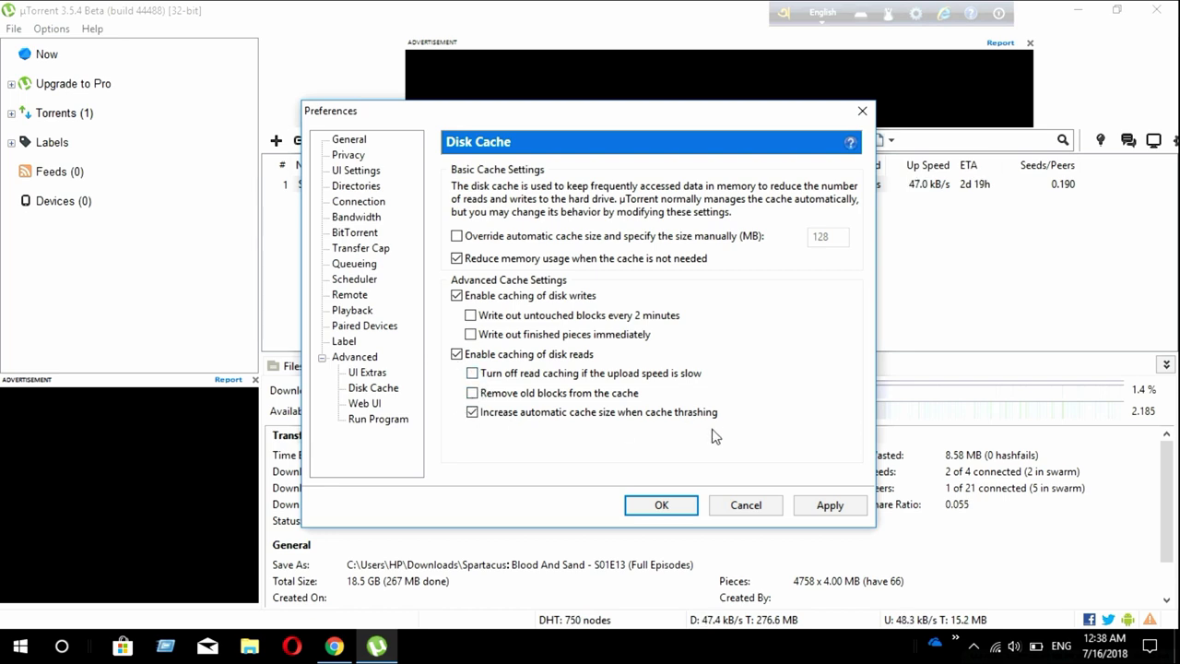
left_click(839, 513)
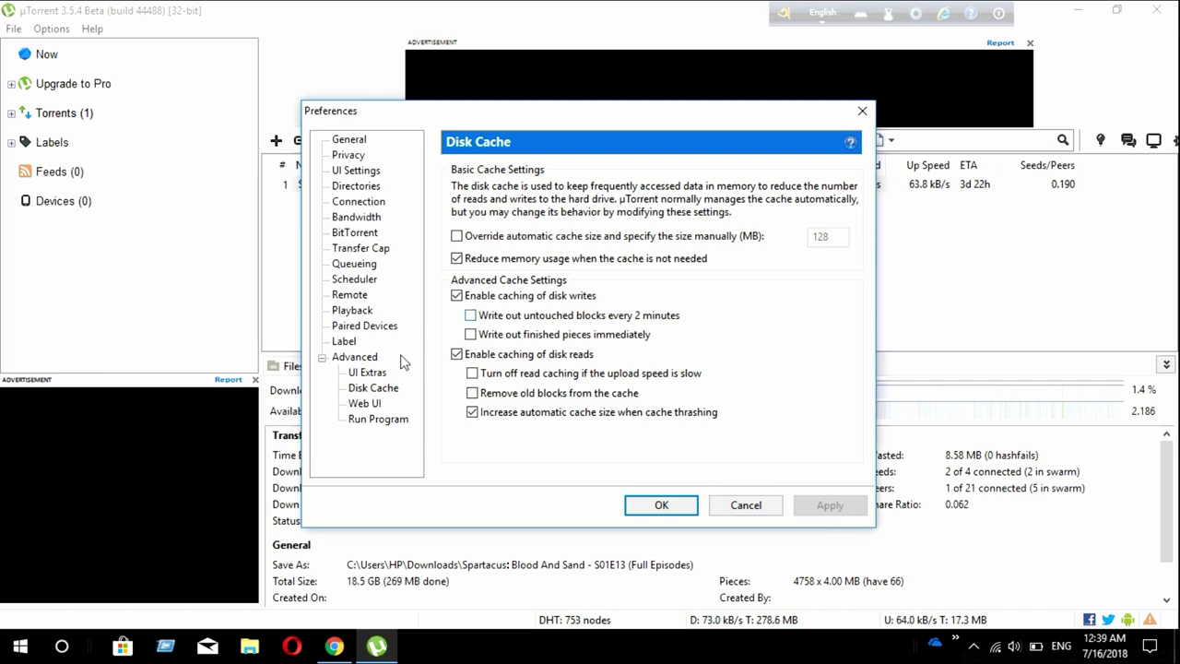
Examine the Web UI preferences and the list of advanced options with their values.
left_click(366, 404)
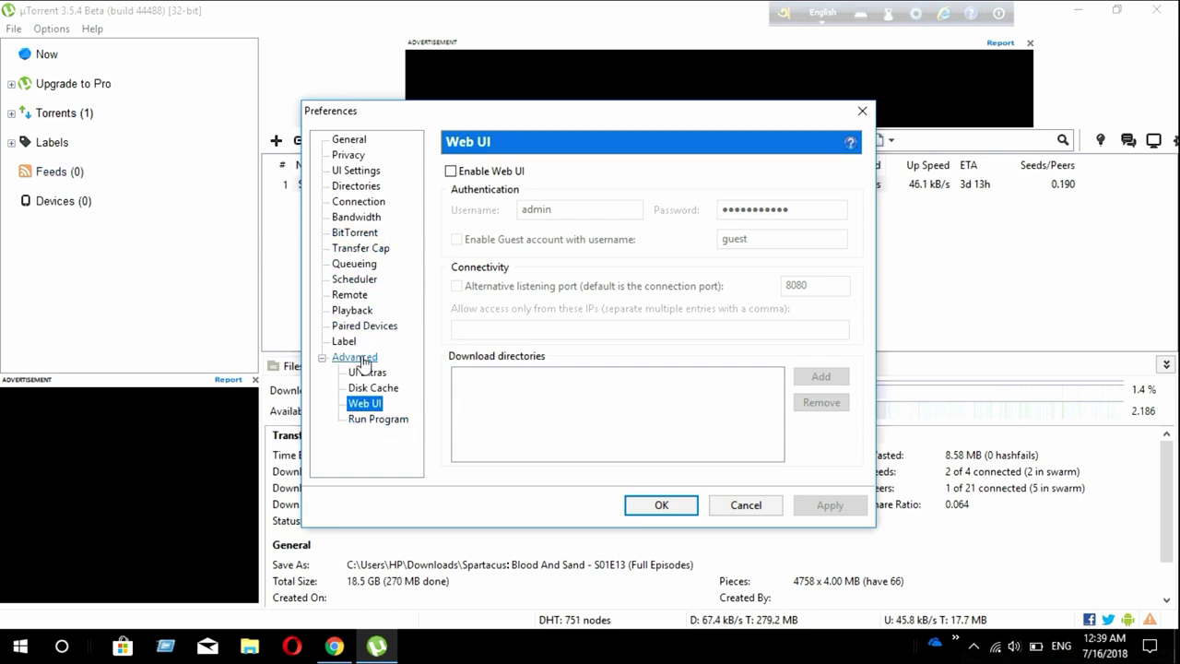
left_click(360, 359)
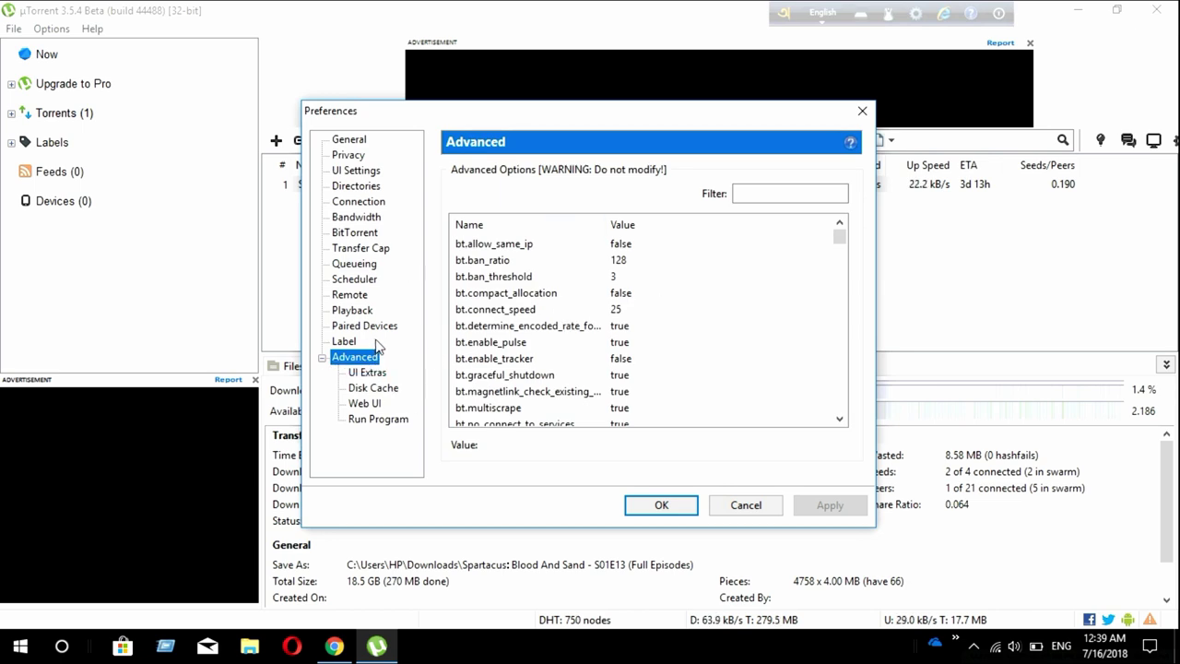
scroll(817, 337, "down", 5)
scroll(820, 339, "up", 5)
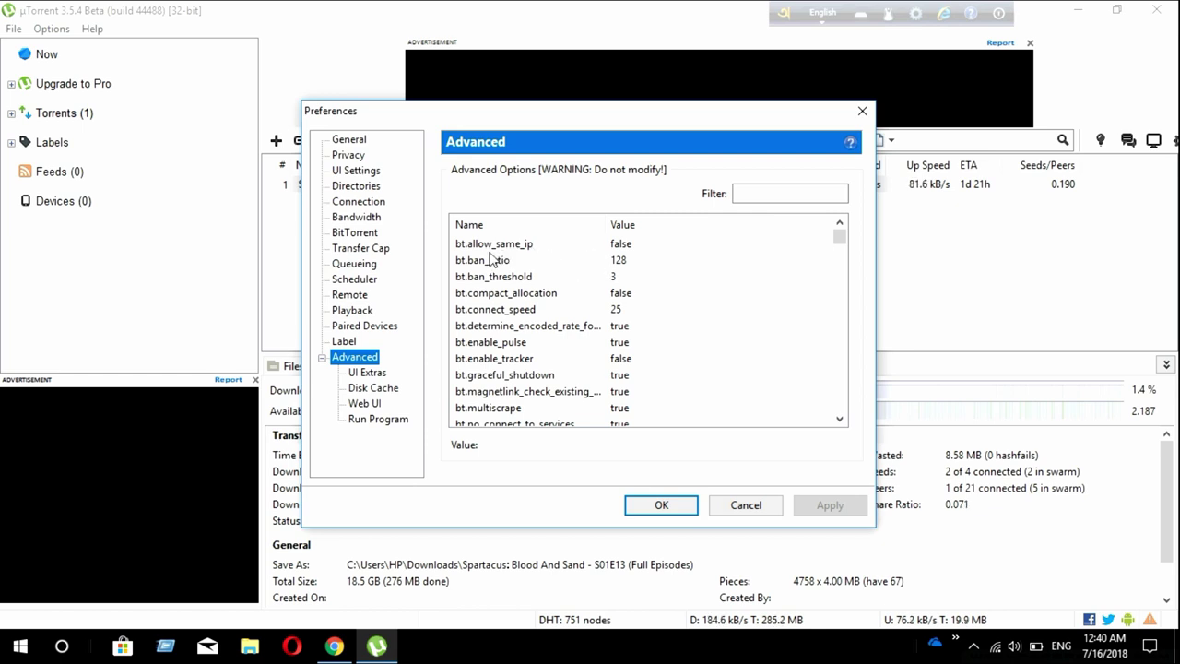
Set the advanced option bt.allow_same_ip to true and confirm the preferences.
left_click(608, 245)
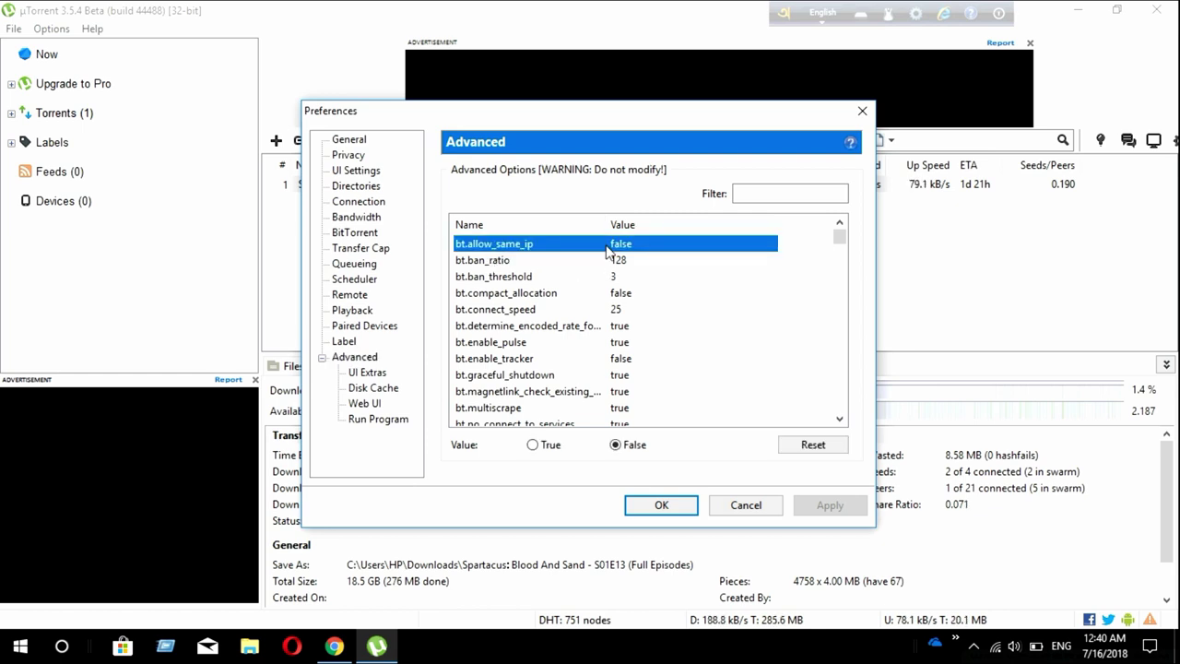
left_click(532, 444)
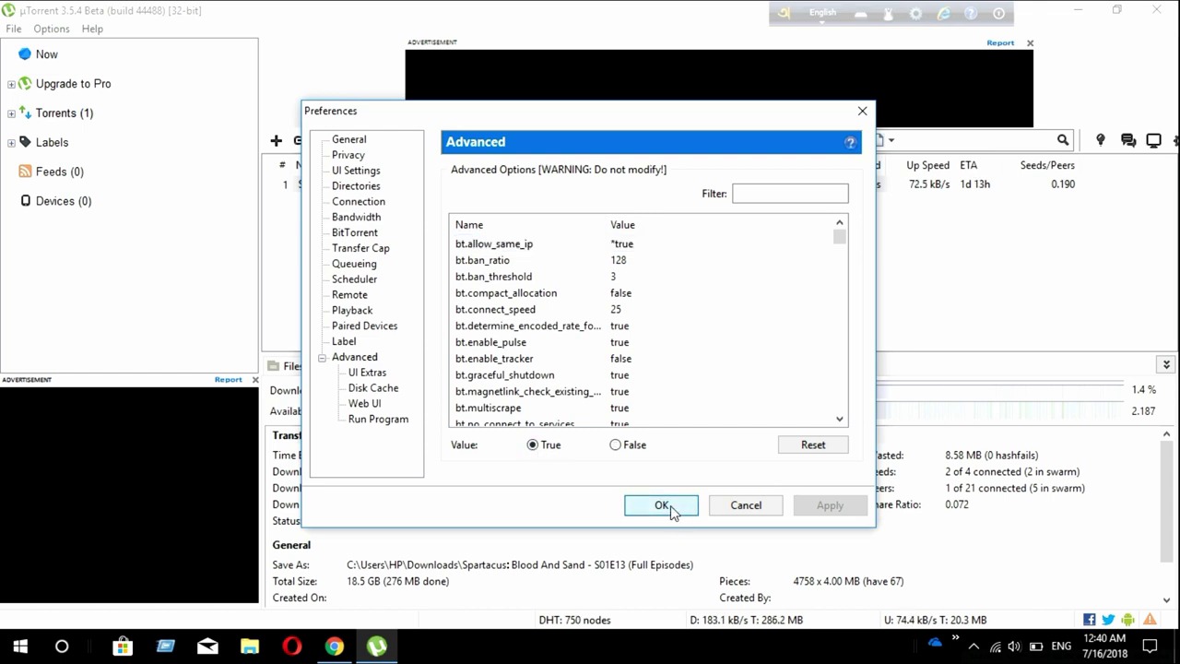
left_click(670, 505)
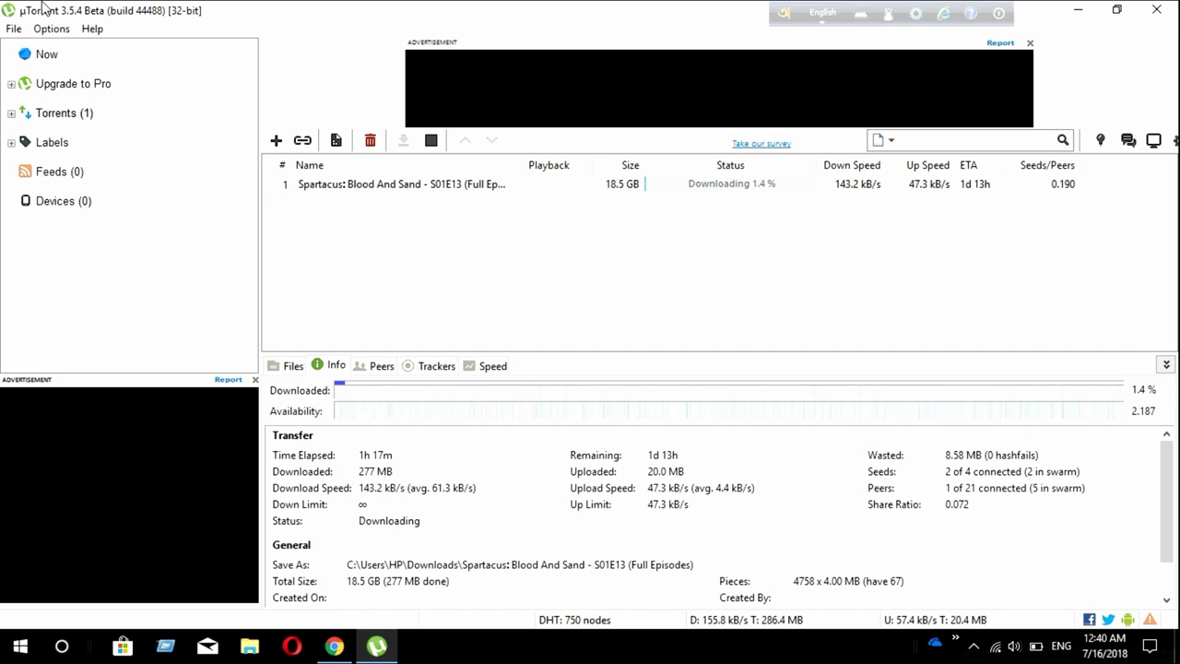
Reopen the preferences and set the advanced option bt.connect_speed to 50.
left_click(48, 29)
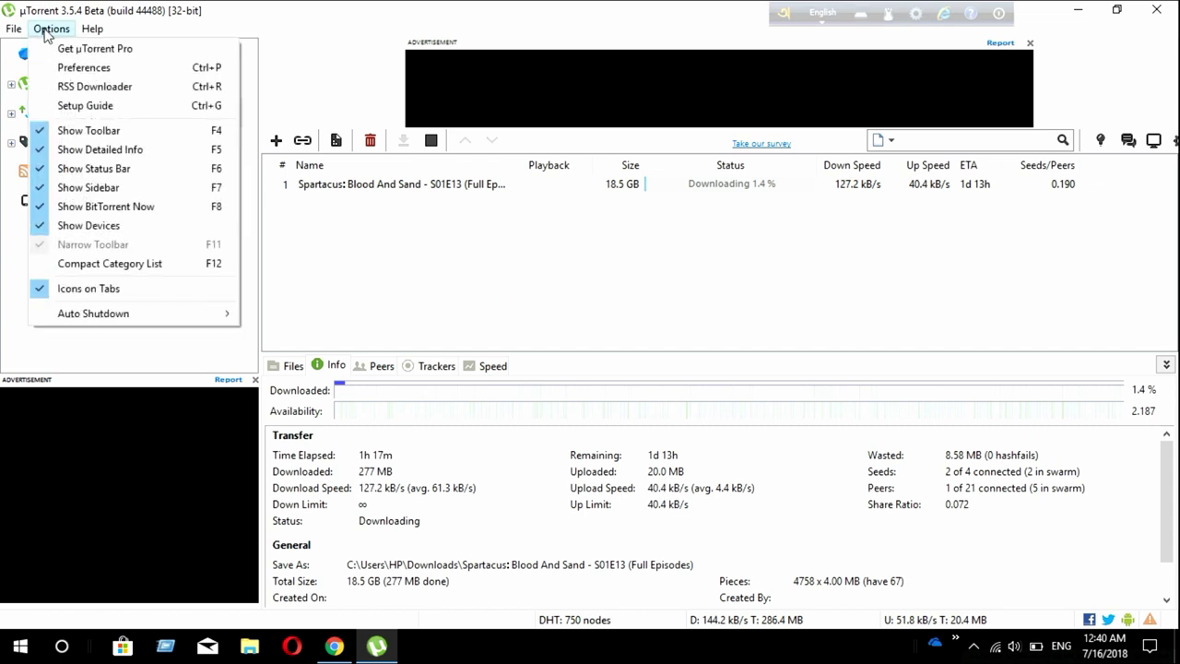
left_click(85, 69)
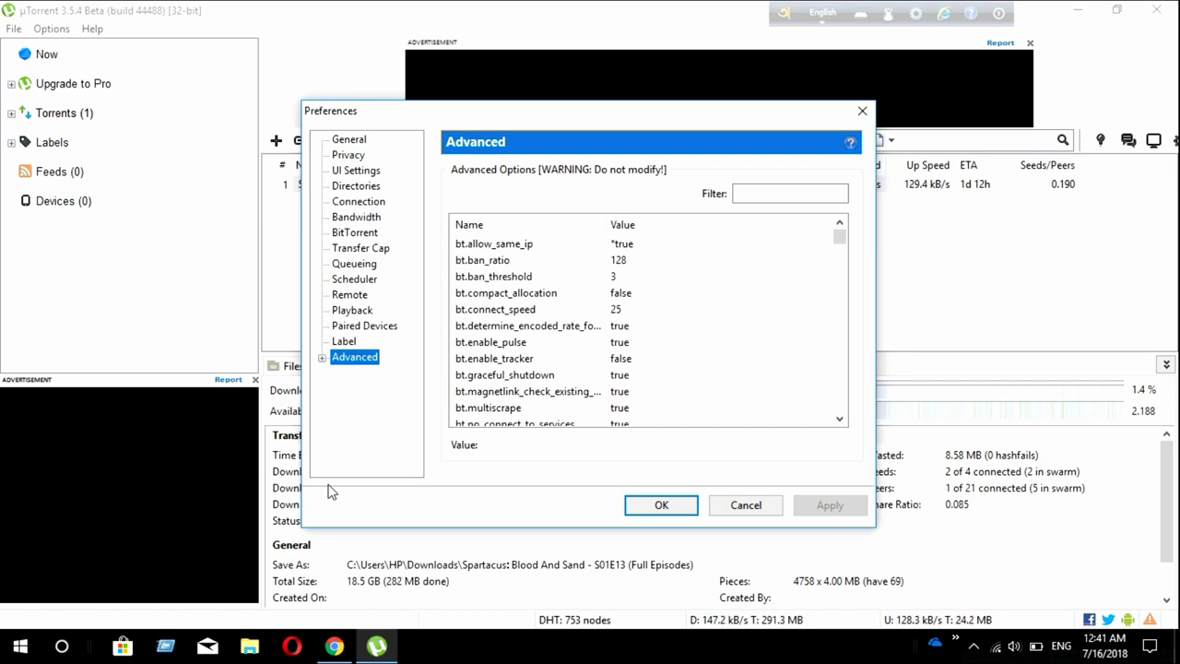
left_click(517, 311)
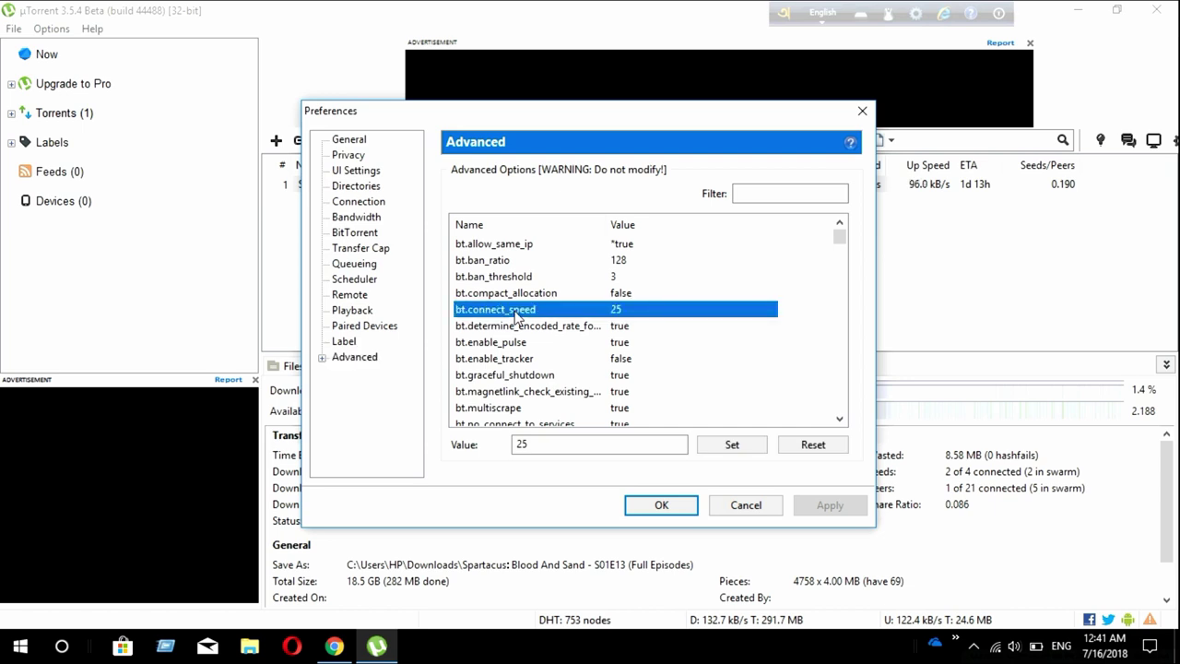
left_click(567, 443)
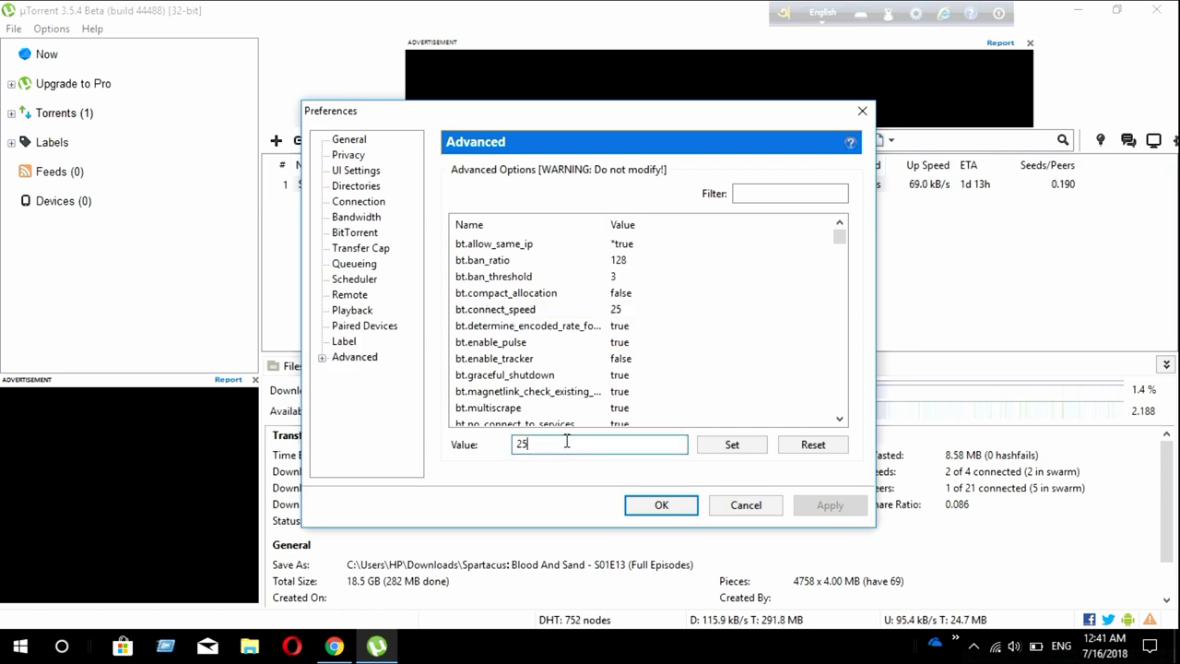
key("BackSpace")
type("50")
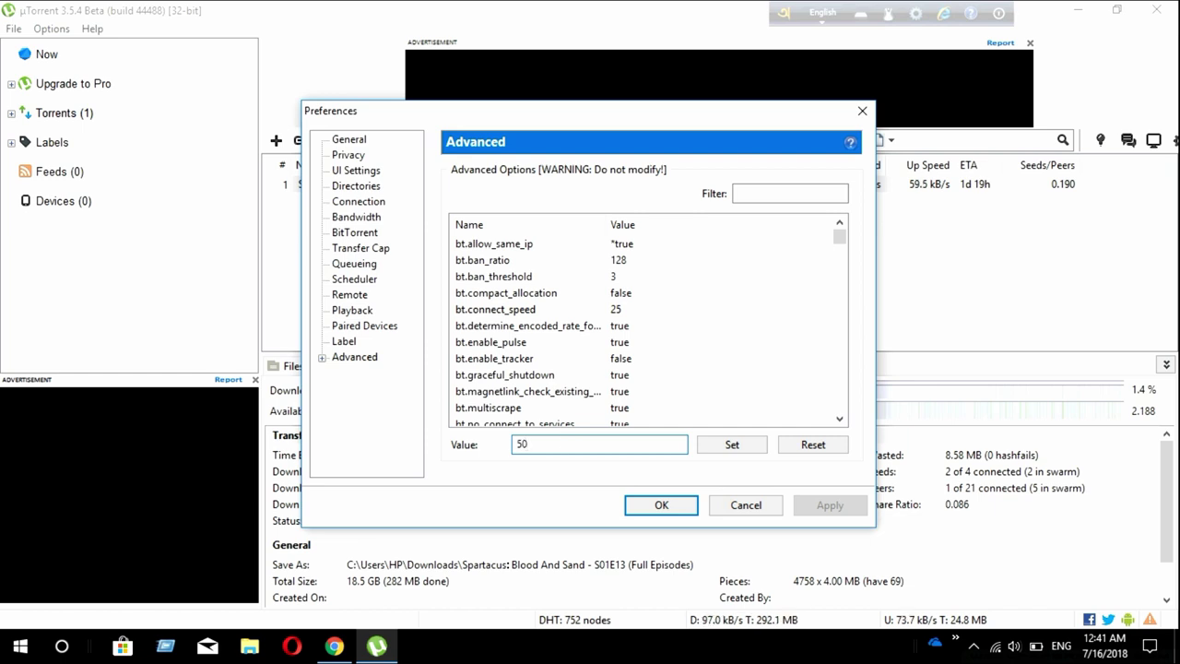
scroll(629, 378, "down", 1)
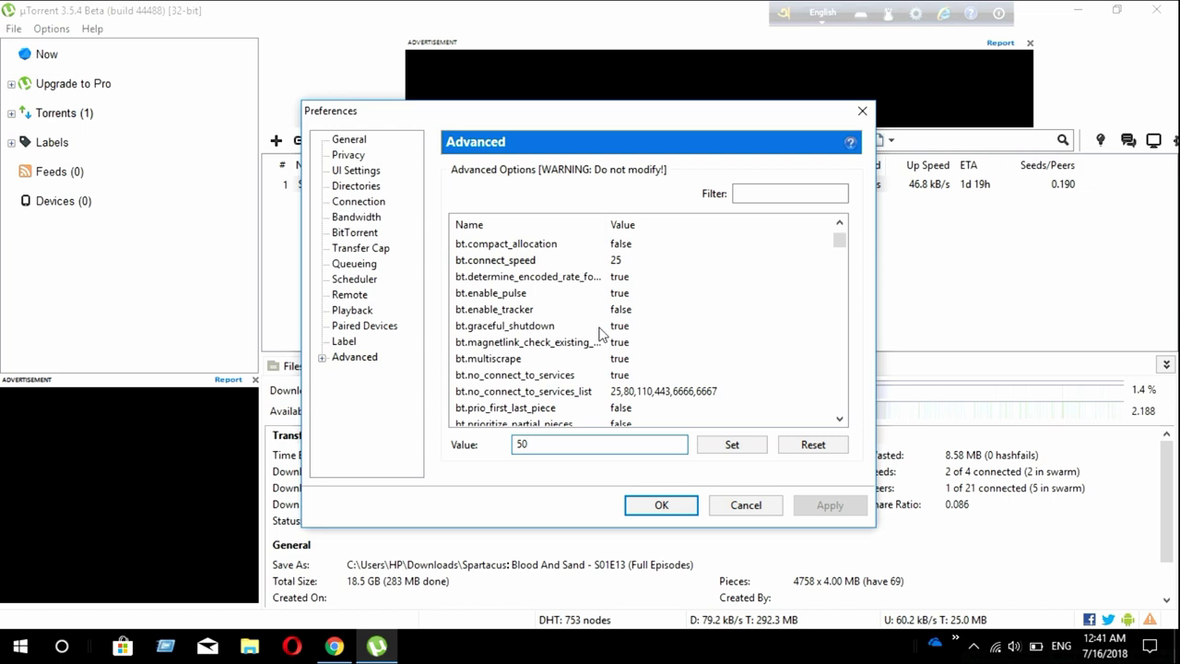
scroll(602, 332, "up", 1)
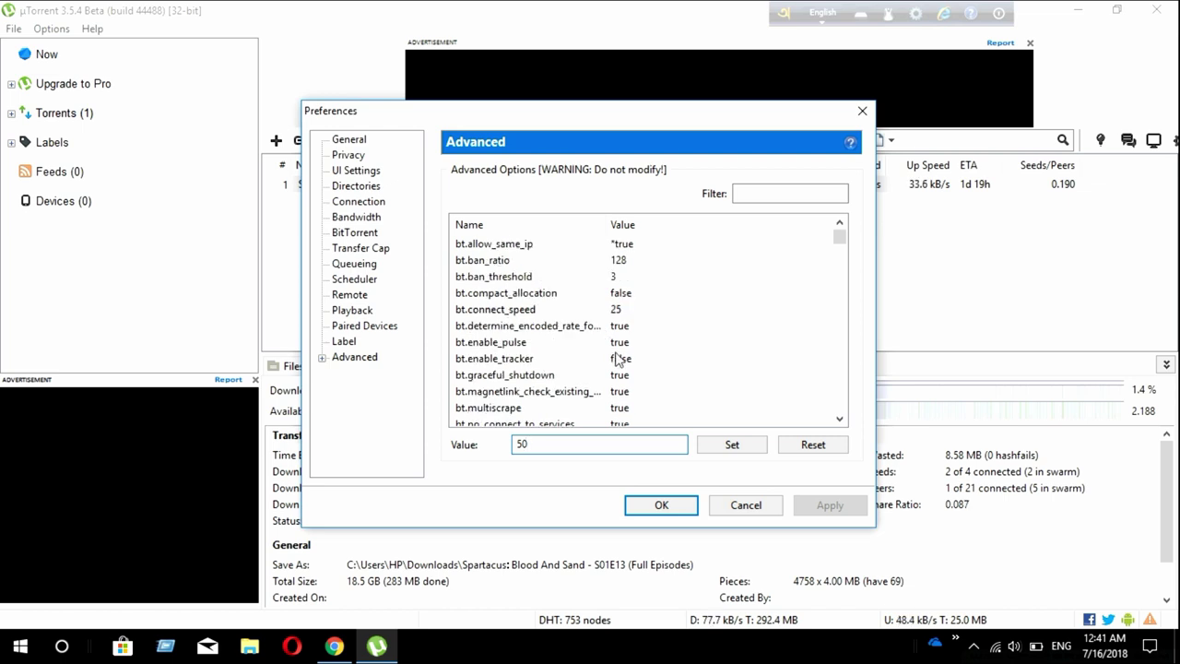
left_click(744, 450)
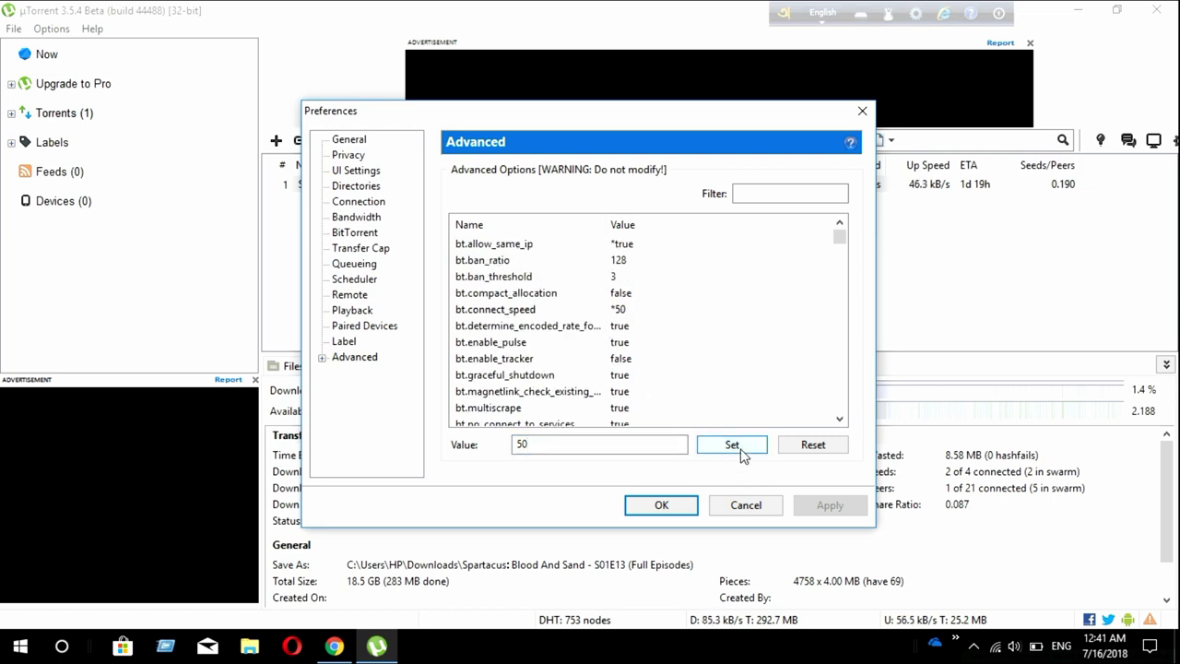
Set the advanced option bt.no_connect_to_services to false.
scroll(632, 345, "down", 1)
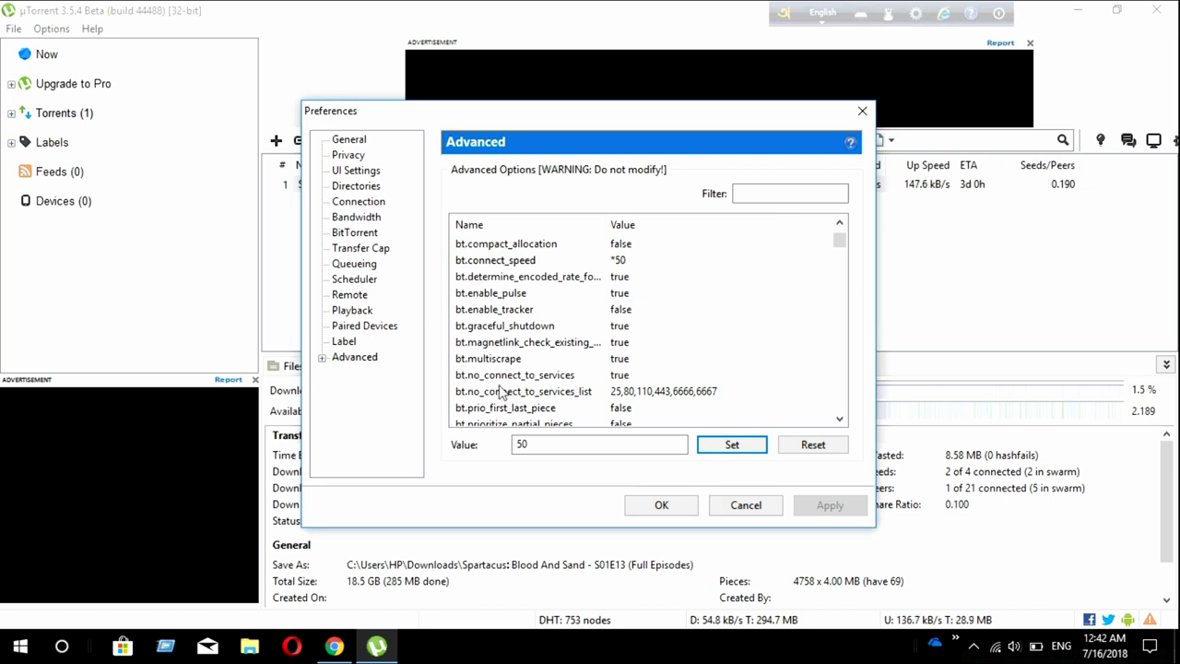
left_click(621, 378)
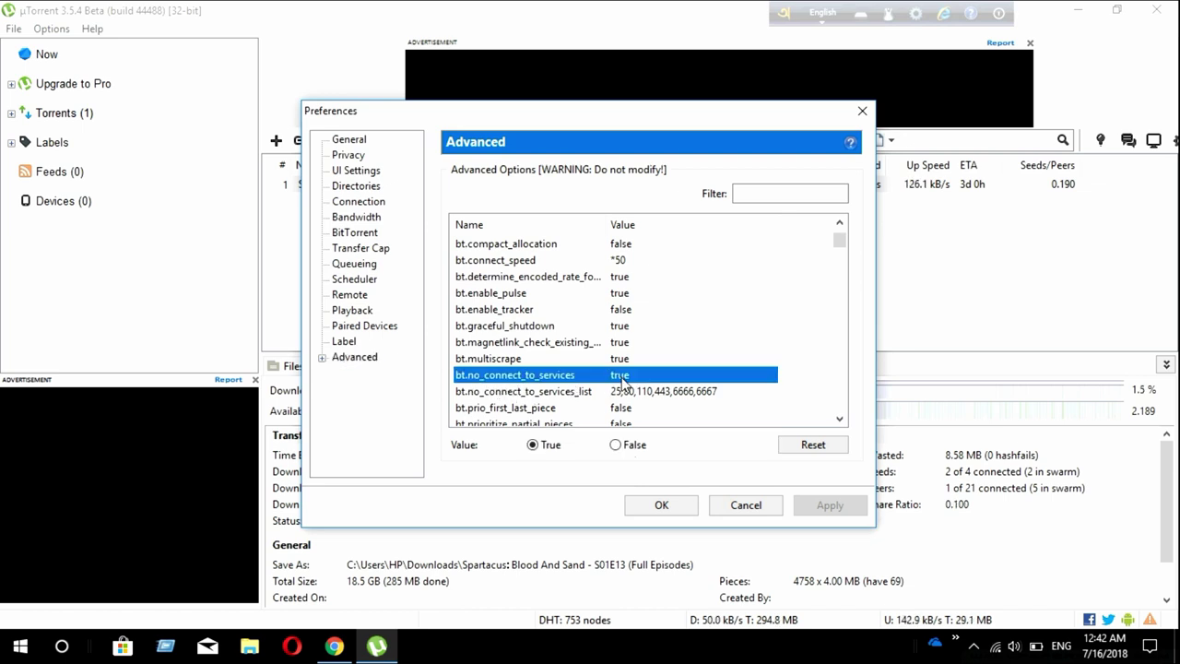
left_click(615, 446)
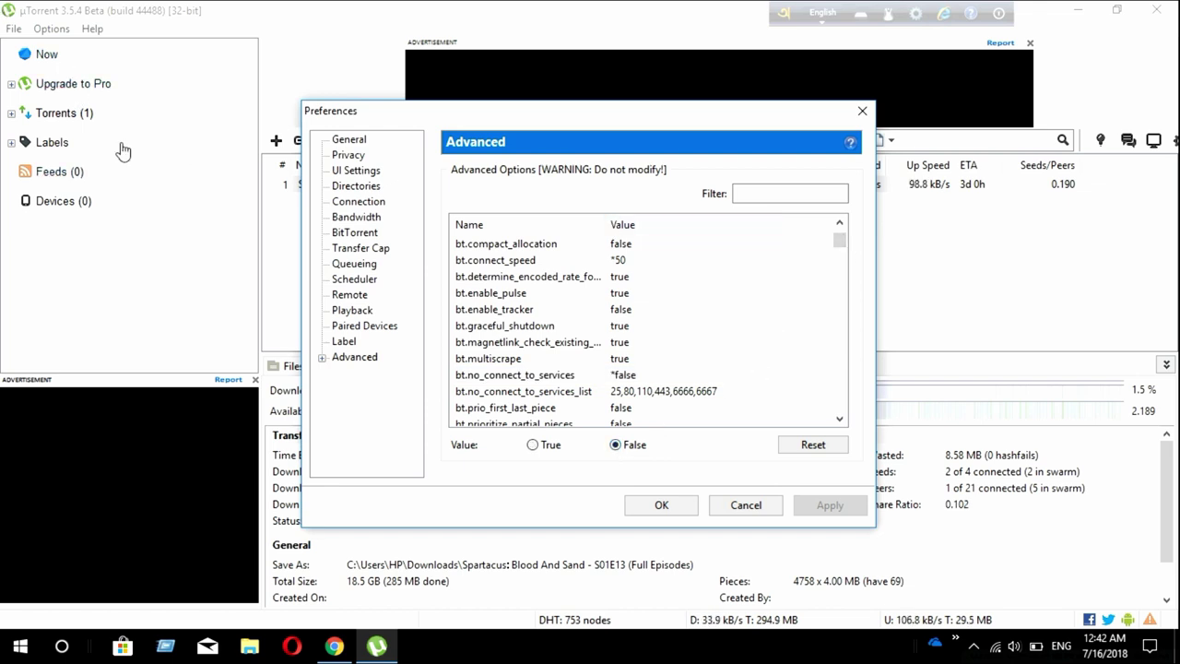
left_click(778, 162)
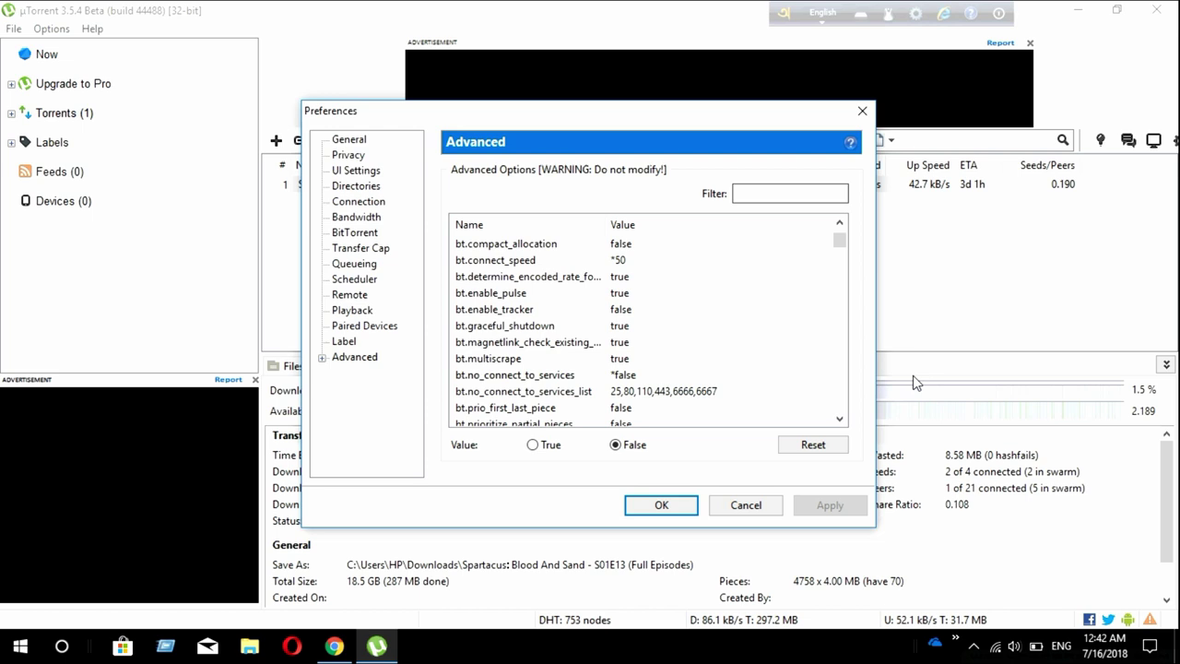
Find gui.update_rate in the advanced options and set its value to 2000.
scroll(782, 358, "down", 4)
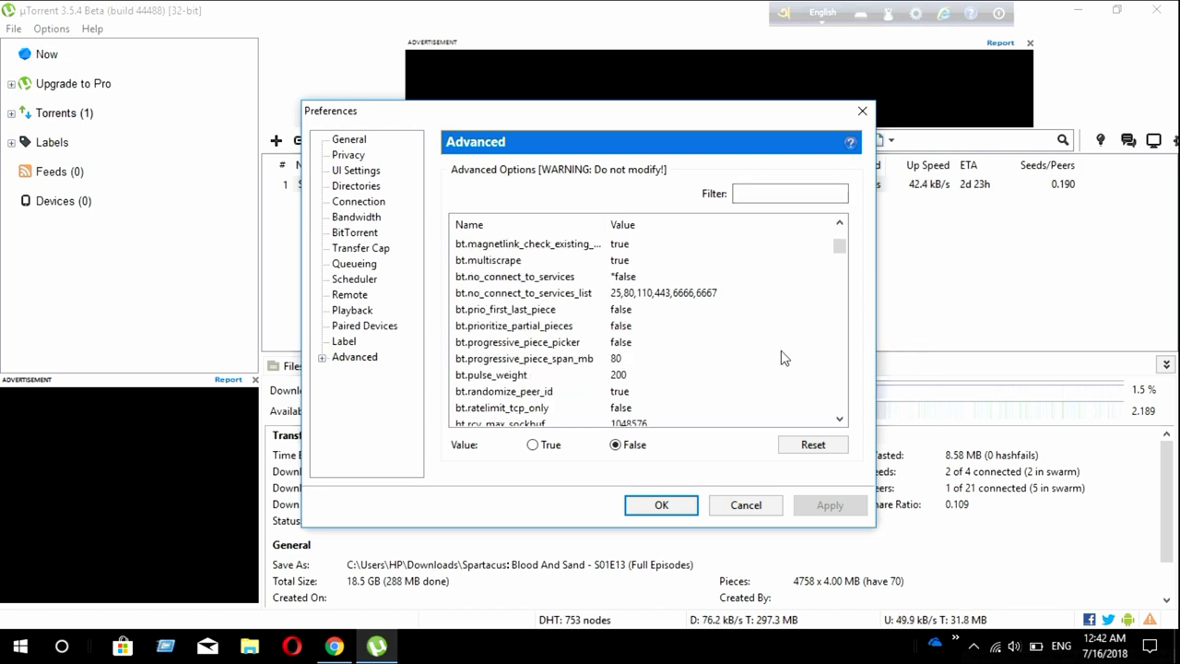
scroll(781, 358, "down", 15)
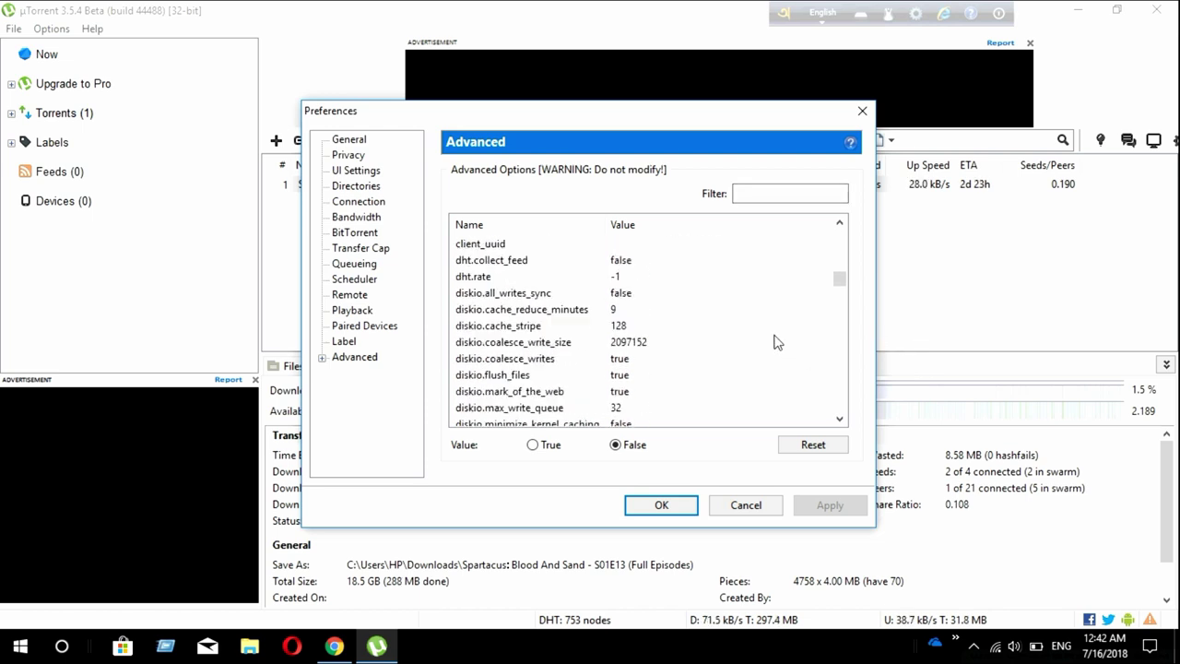
scroll(777, 342, "down", 2)
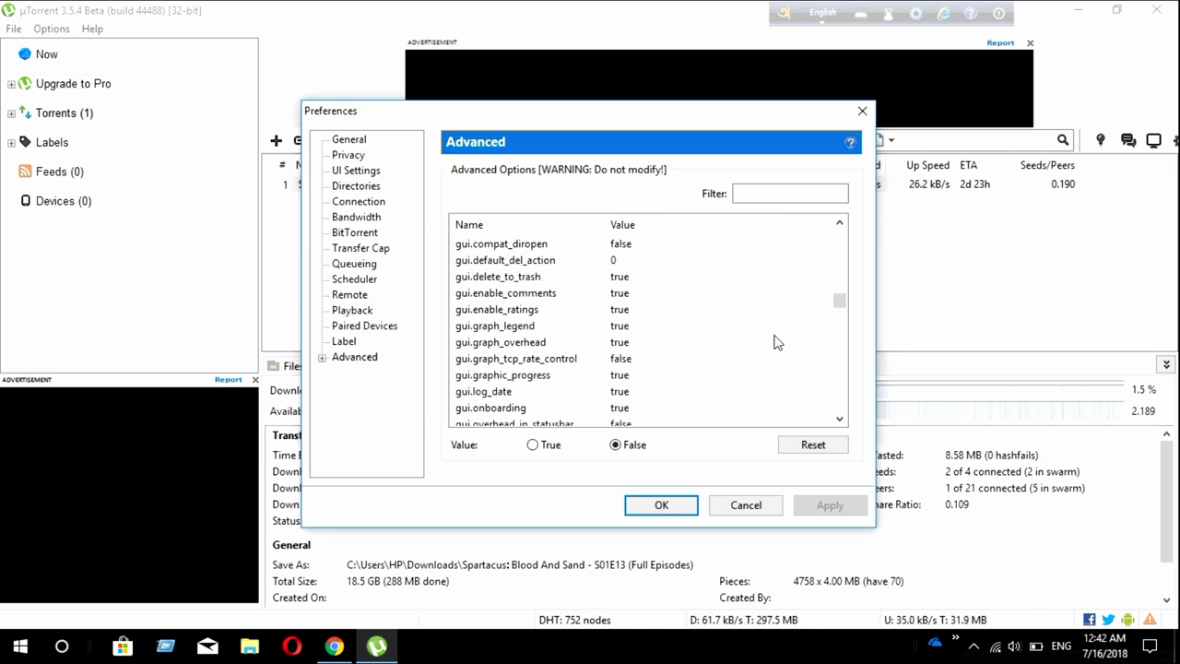
scroll(708, 371, "up", 1)
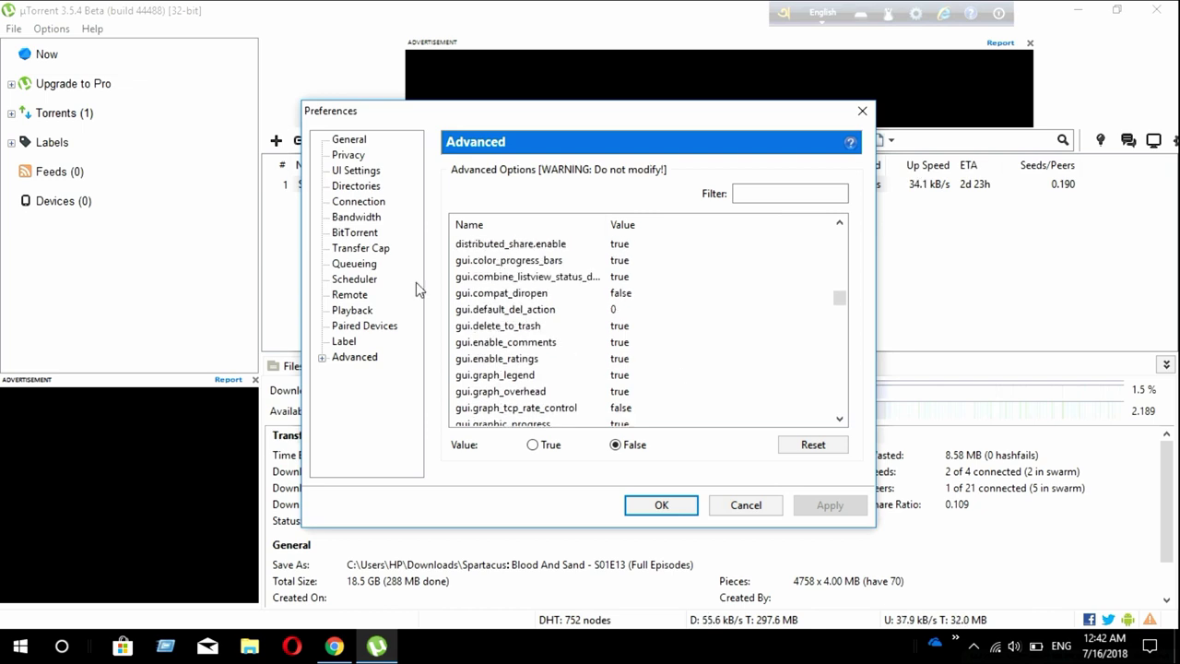
scroll(646, 387, "down", 5)
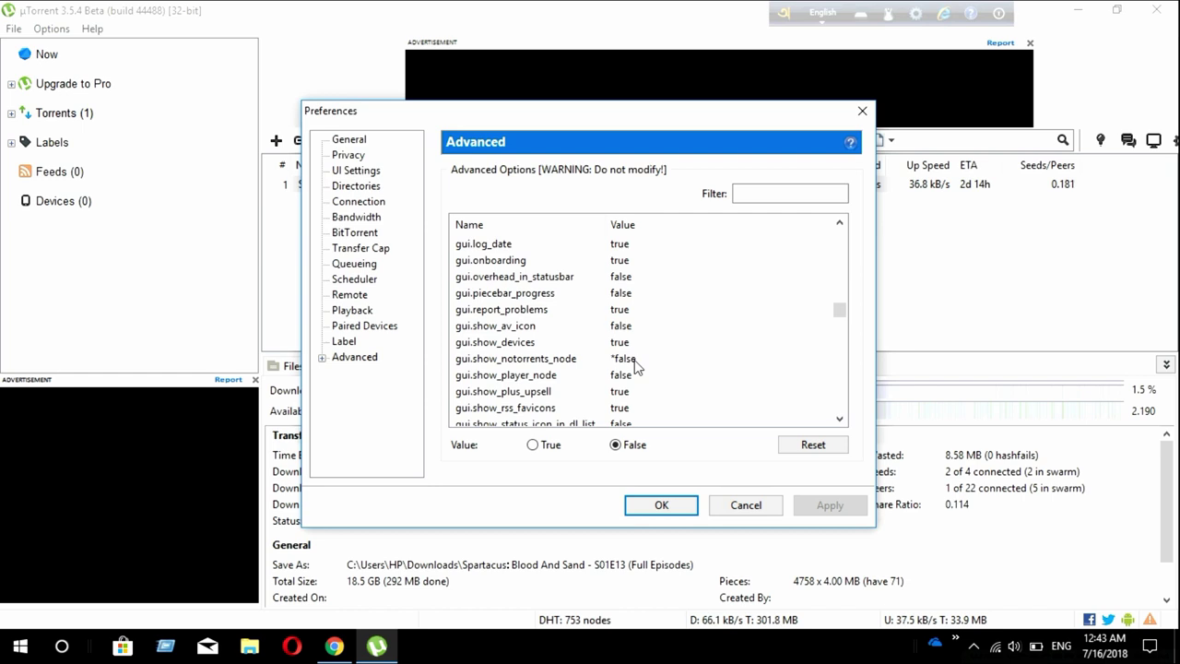
scroll(634, 361, "down", 1)
scroll(635, 361, "down", 1)
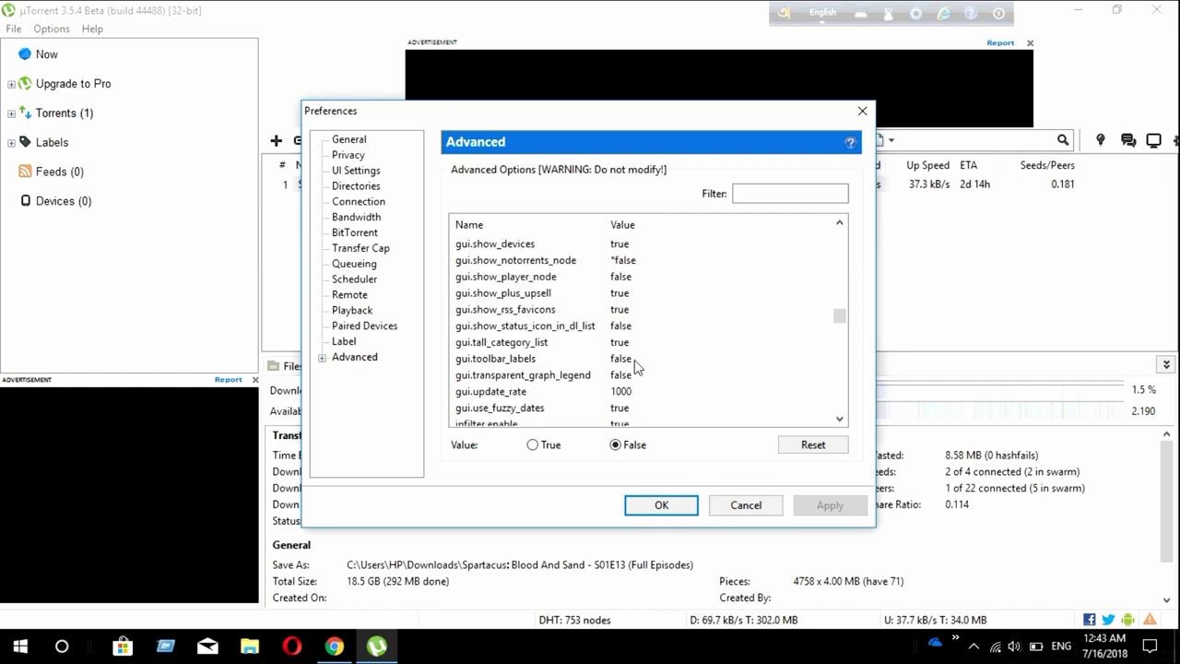
scroll(634, 360, "down", 1)
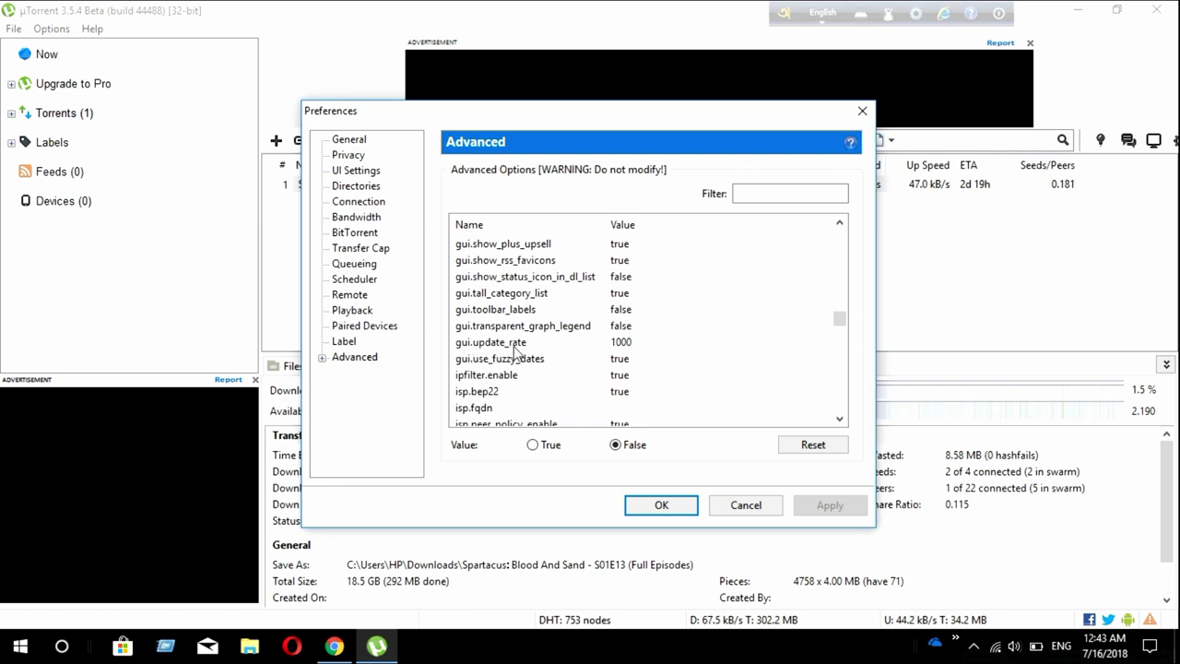
left_click(588, 343)
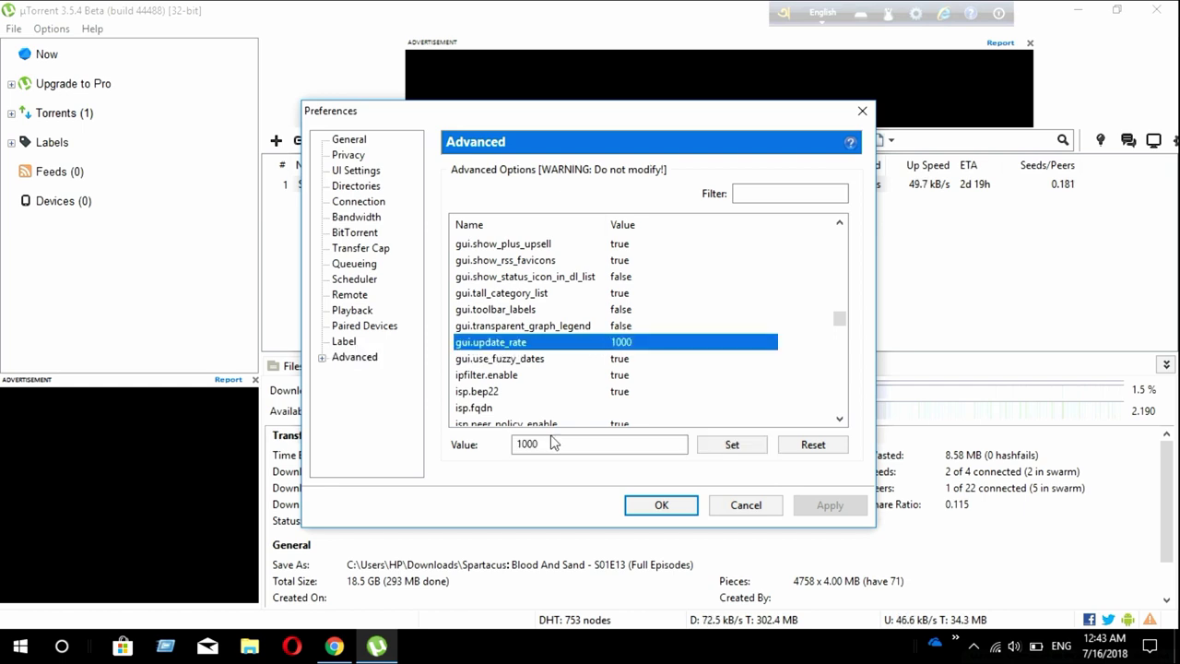
left_click(522, 444)
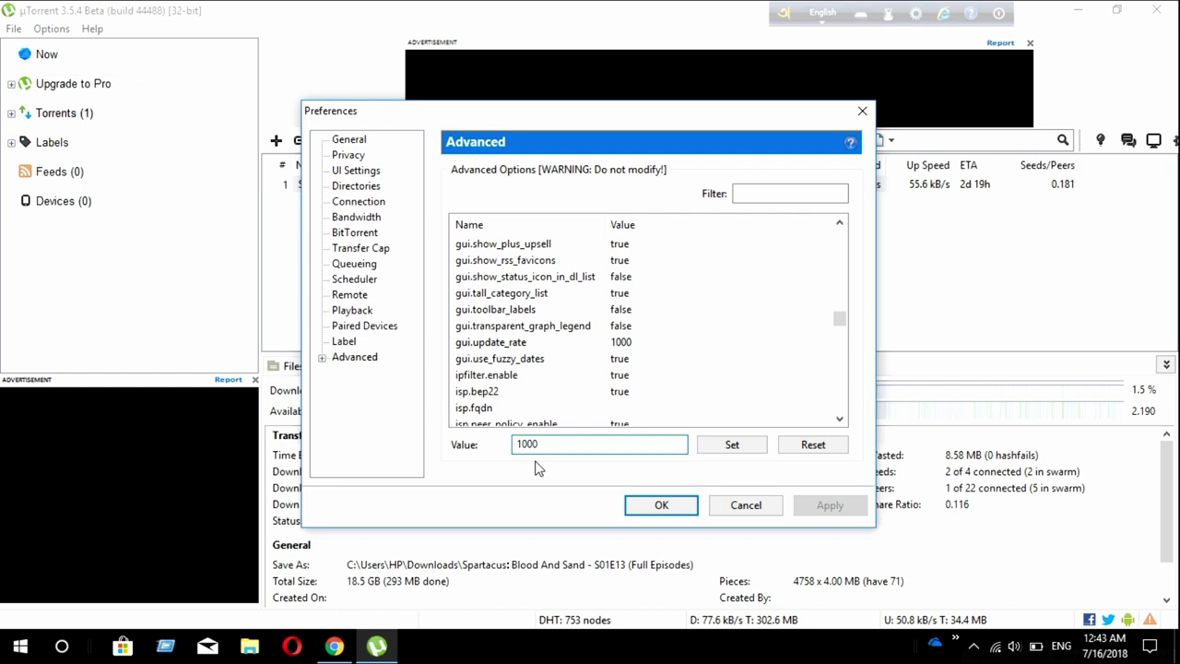
type("2")
left_click(735, 450)
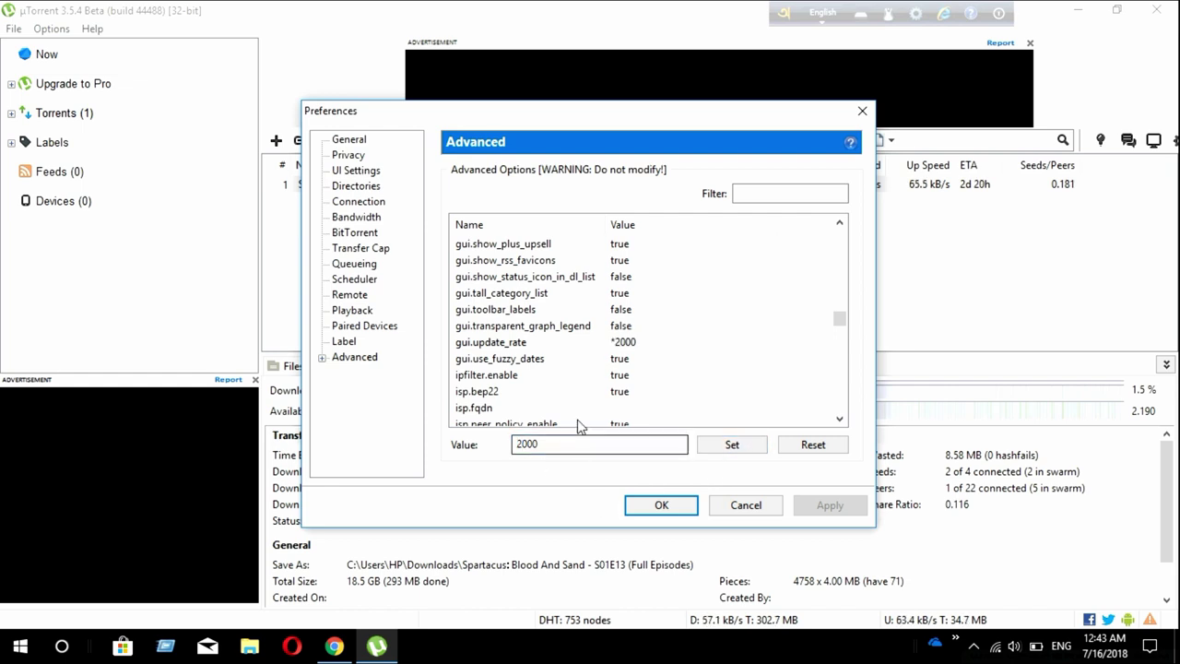
Disable the IP filter by setting the advanced option ipfilter.enable to false.
scroll(595, 373, "down", 1)
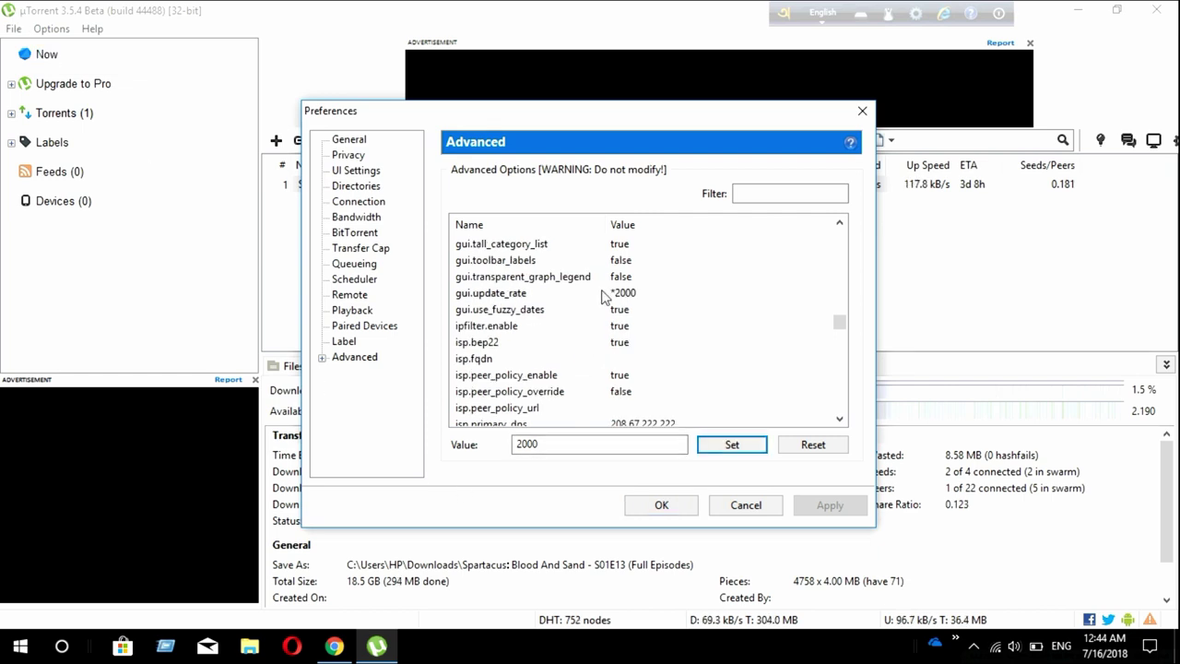
left_click(463, 328)
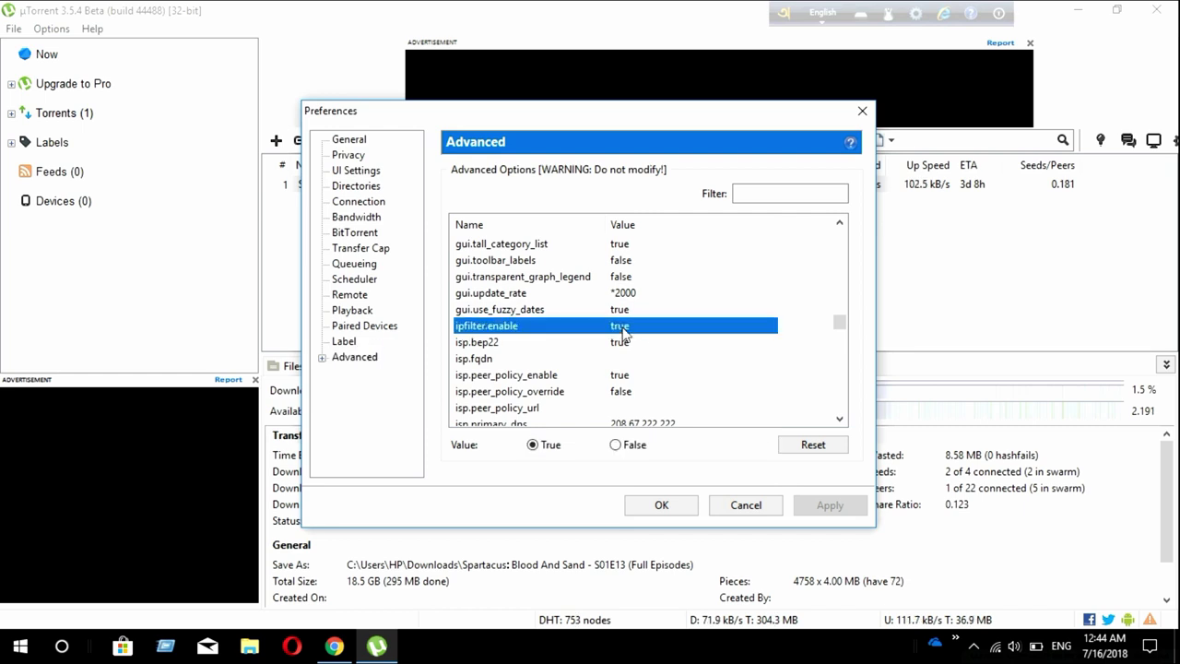
left_click(616, 445)
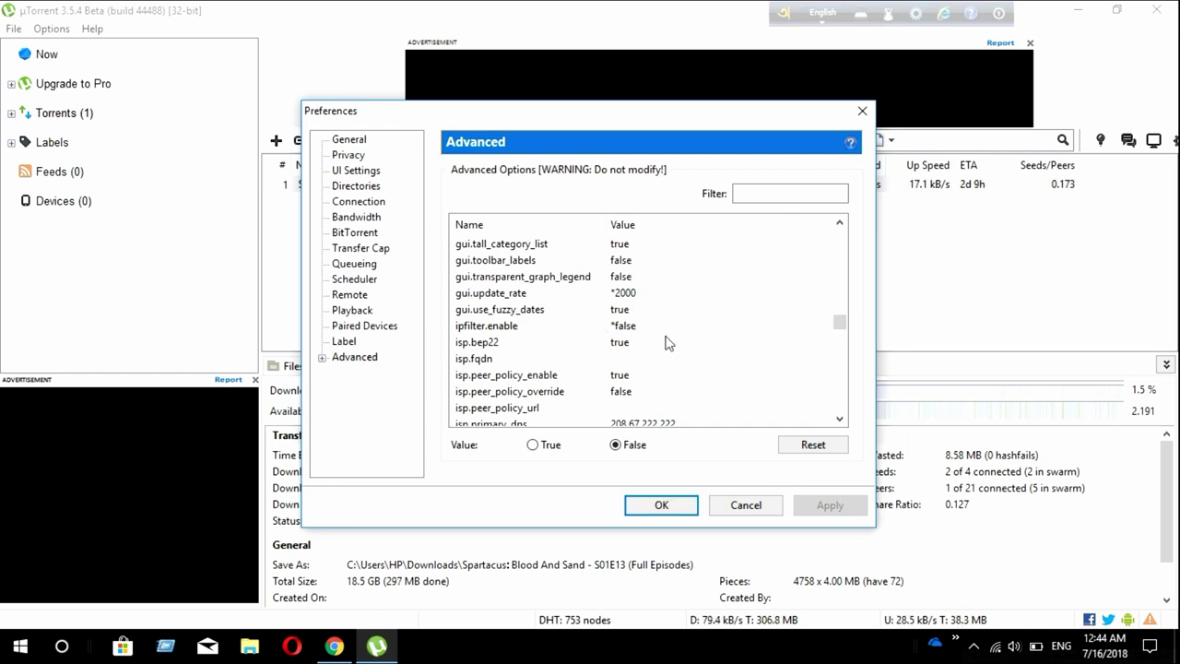
Find net.max_halfopen in the advanced options and set its value to 66.
scroll(673, 344, "down", 1)
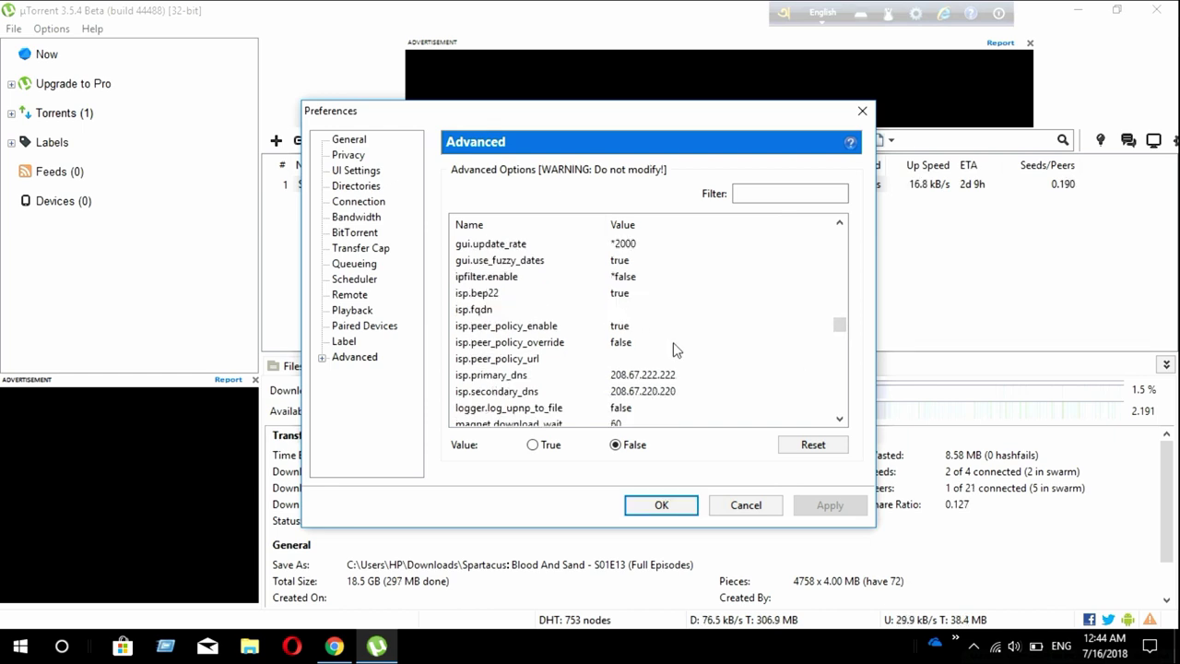
scroll(673, 344, "down", 1)
scroll(674, 350, "down", 1)
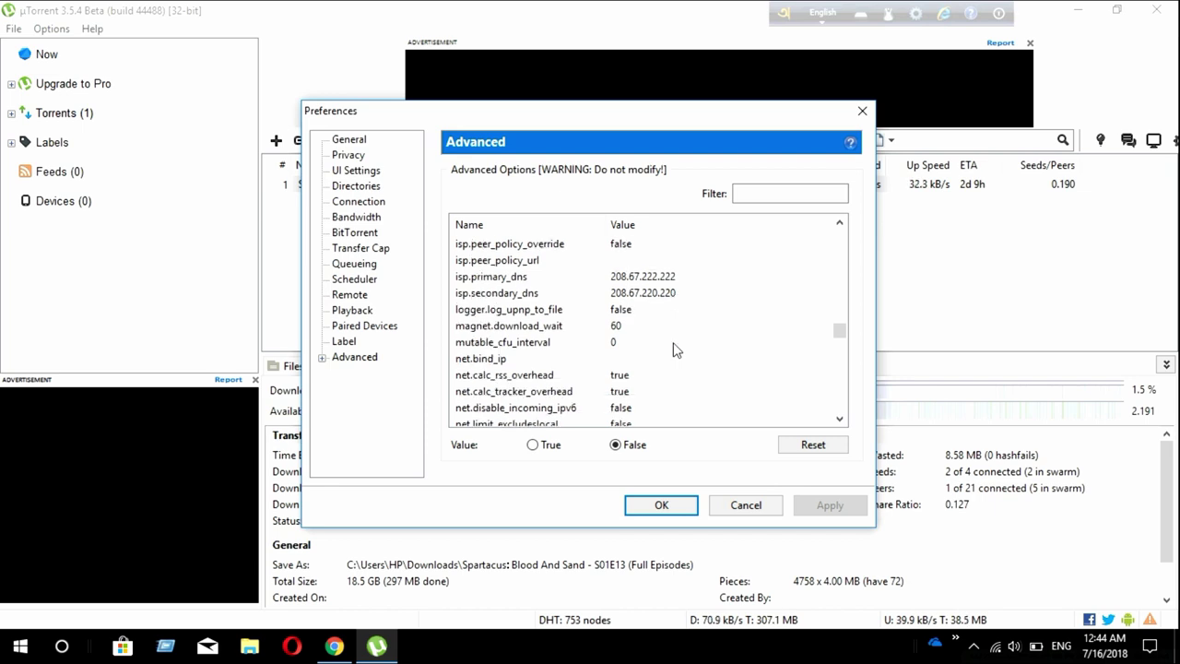
scroll(674, 349, "down", 1)
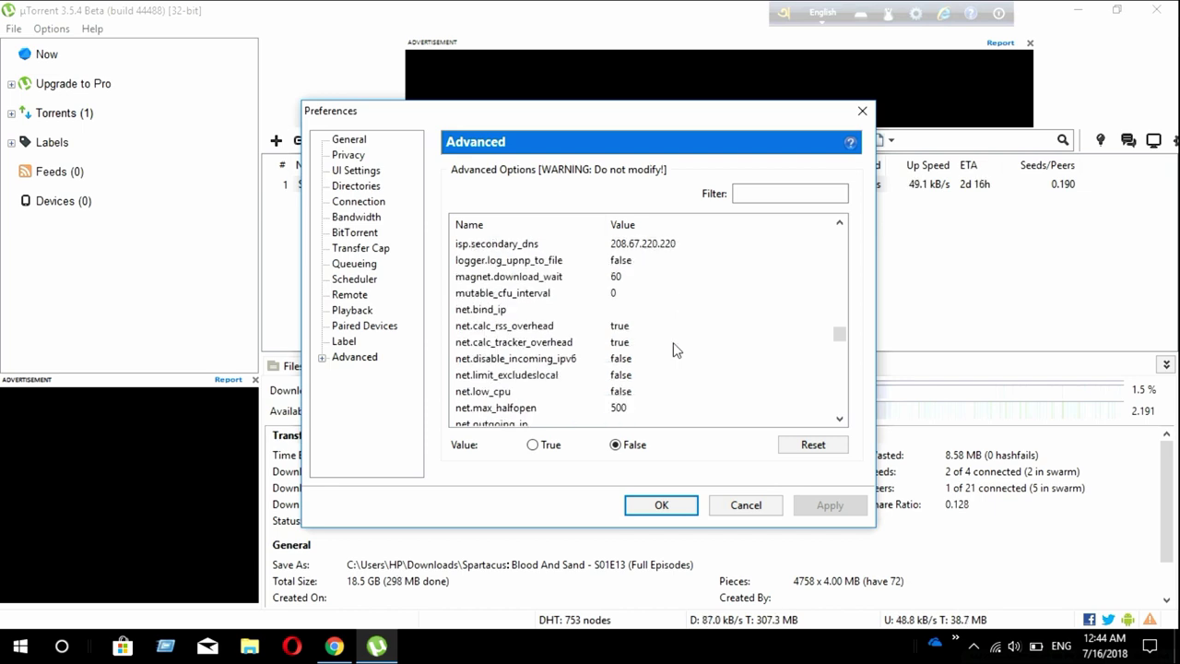
scroll(674, 349, "down", 1)
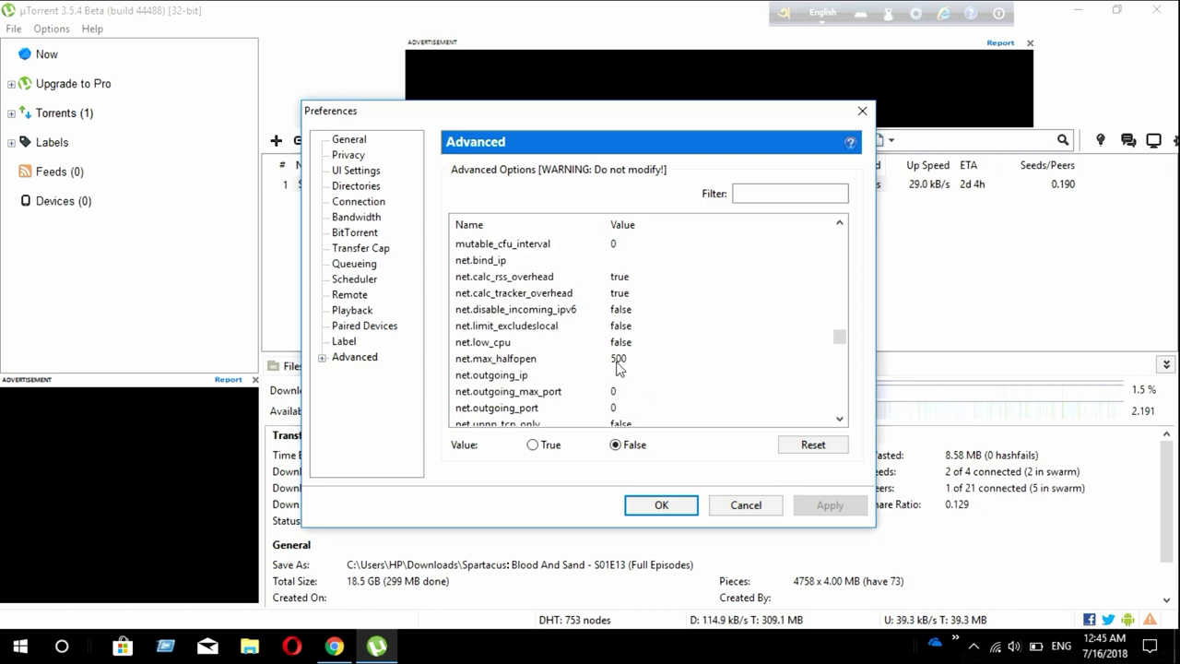
left_click(506, 367)
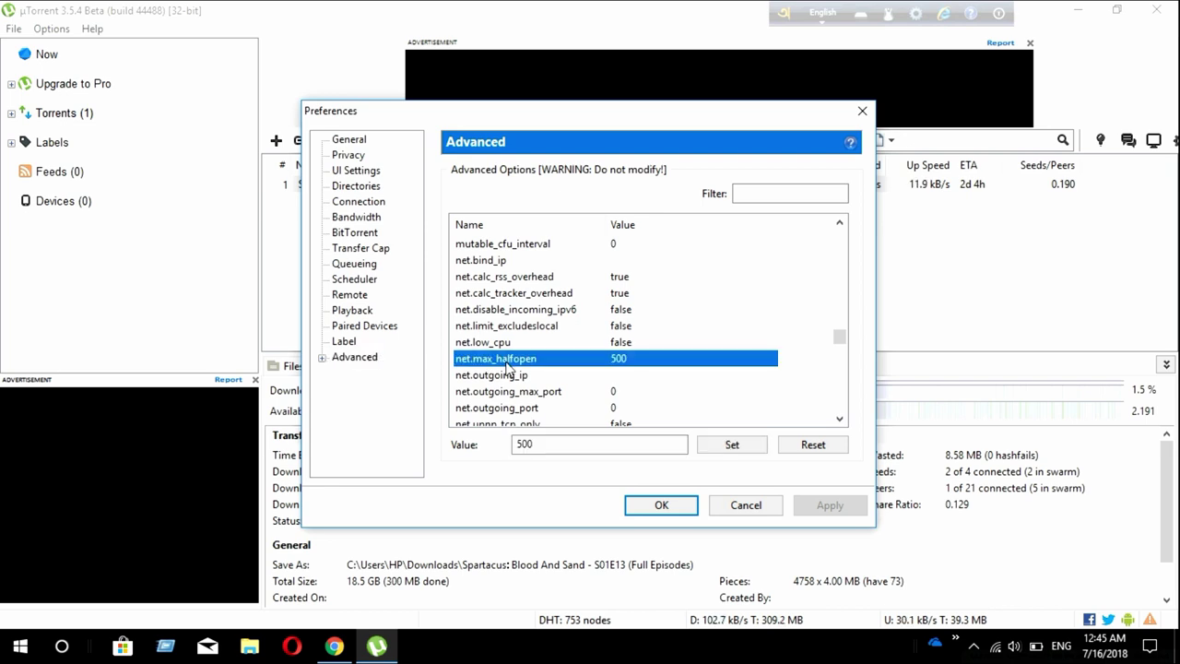
left_click(552, 445)
key("BackSpace")
key("BackSpace")
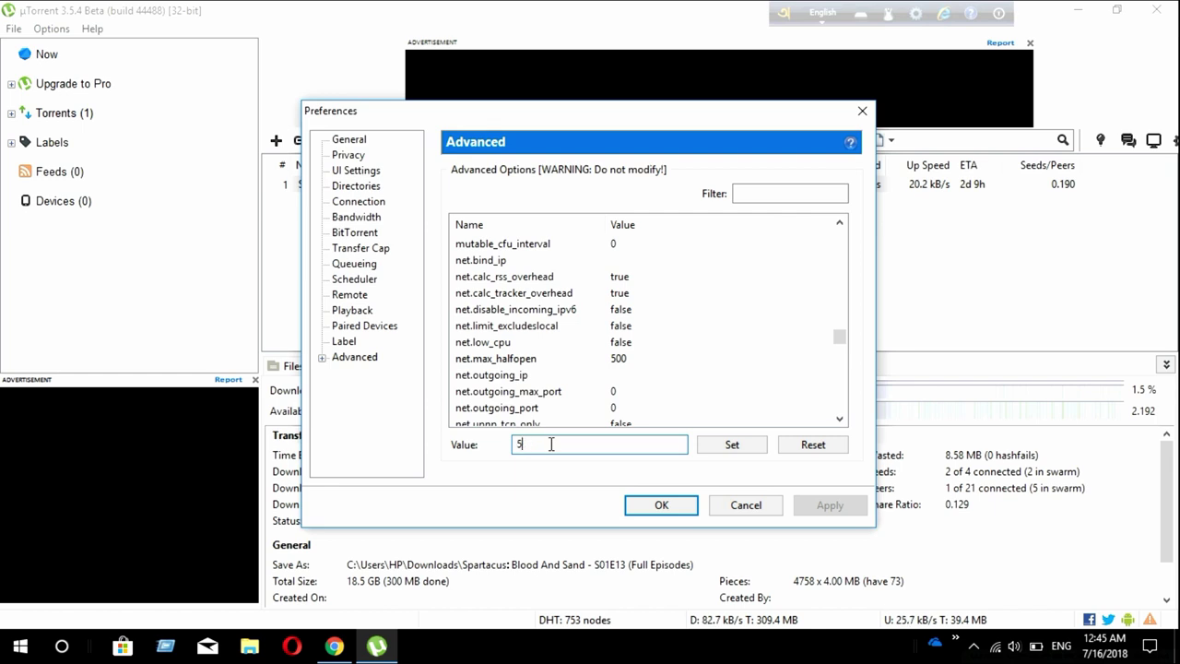
type("66")
left_click(732, 445)
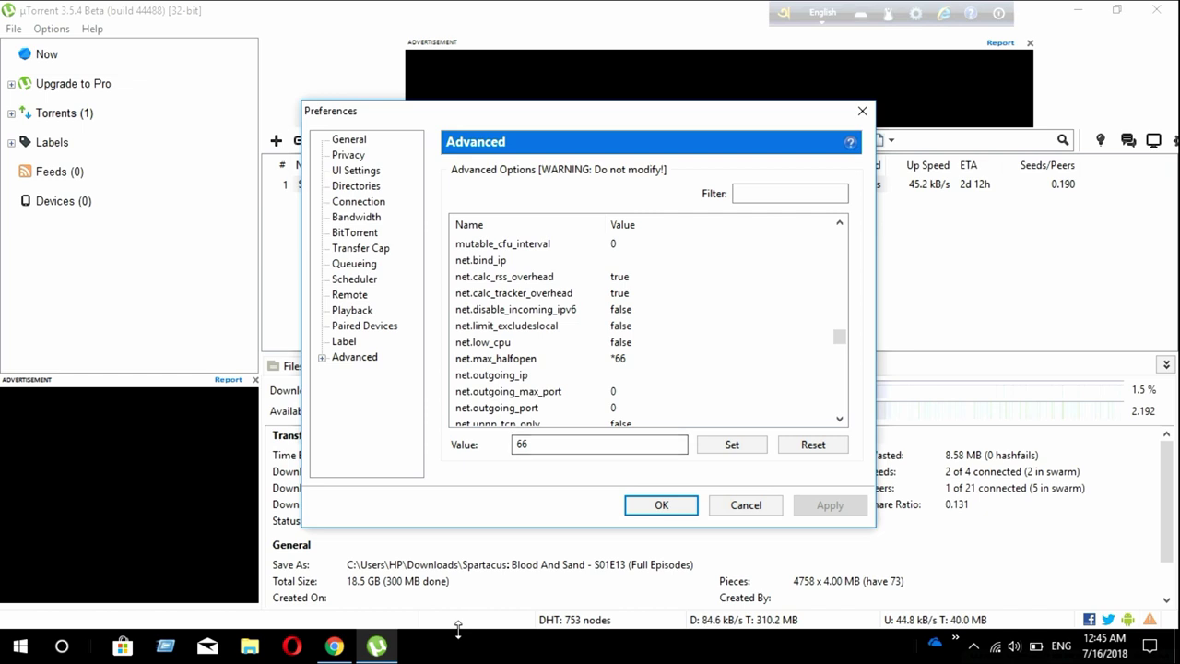
Find peer.disconnect_inactive_interval in the advanced options and set its value to 900.
key("Tab")
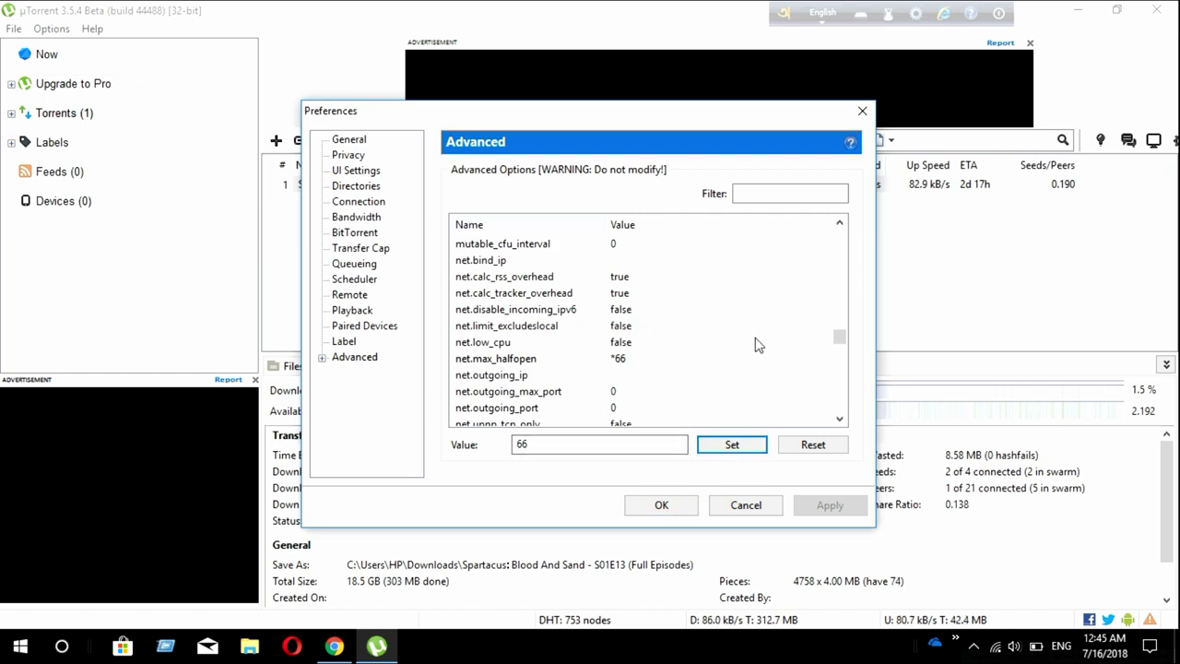
scroll(757, 343, "down", 2)
scroll(756, 343, "down", 6)
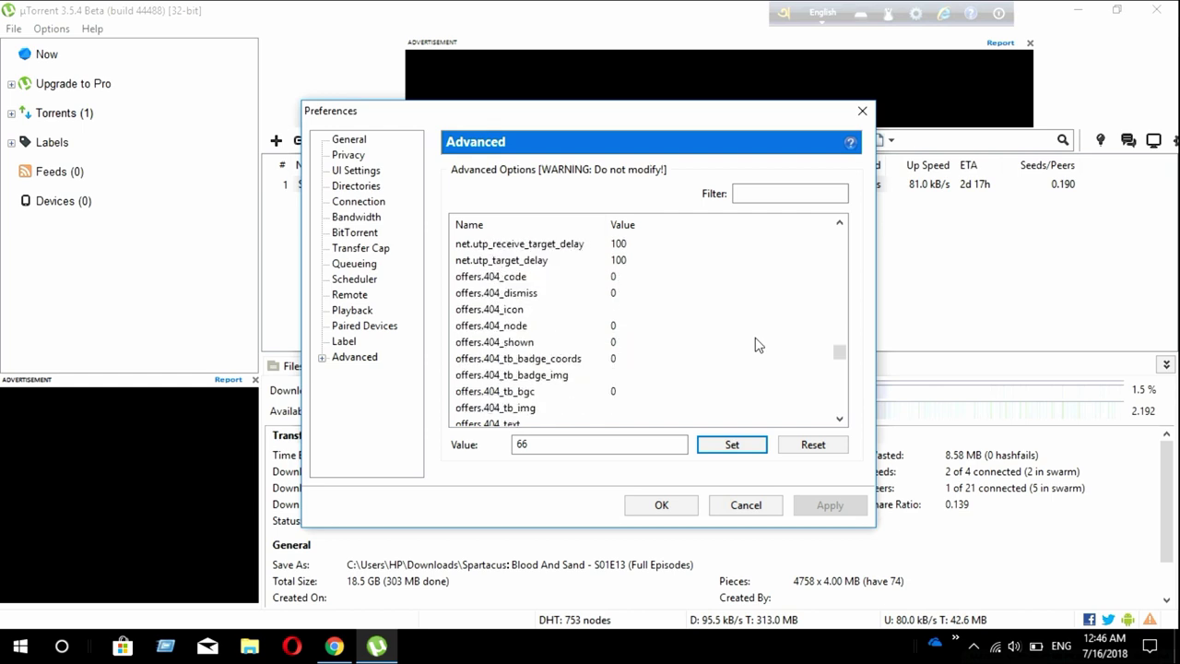
scroll(759, 333, "down", 4)
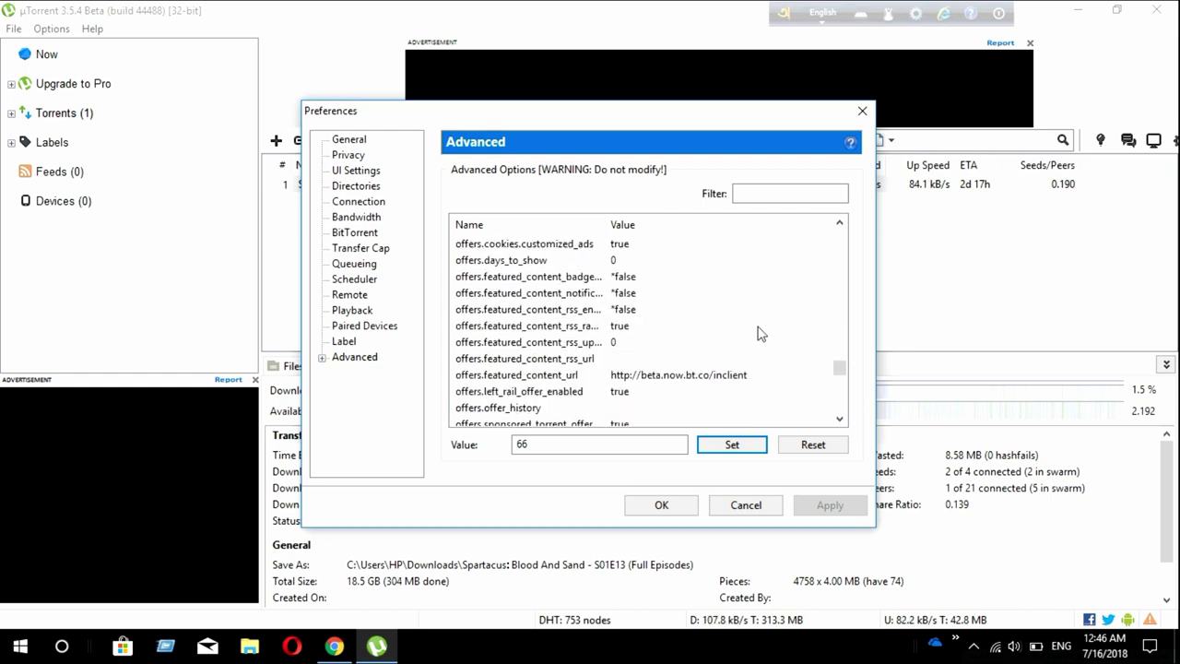
scroll(759, 334, "down", 1)
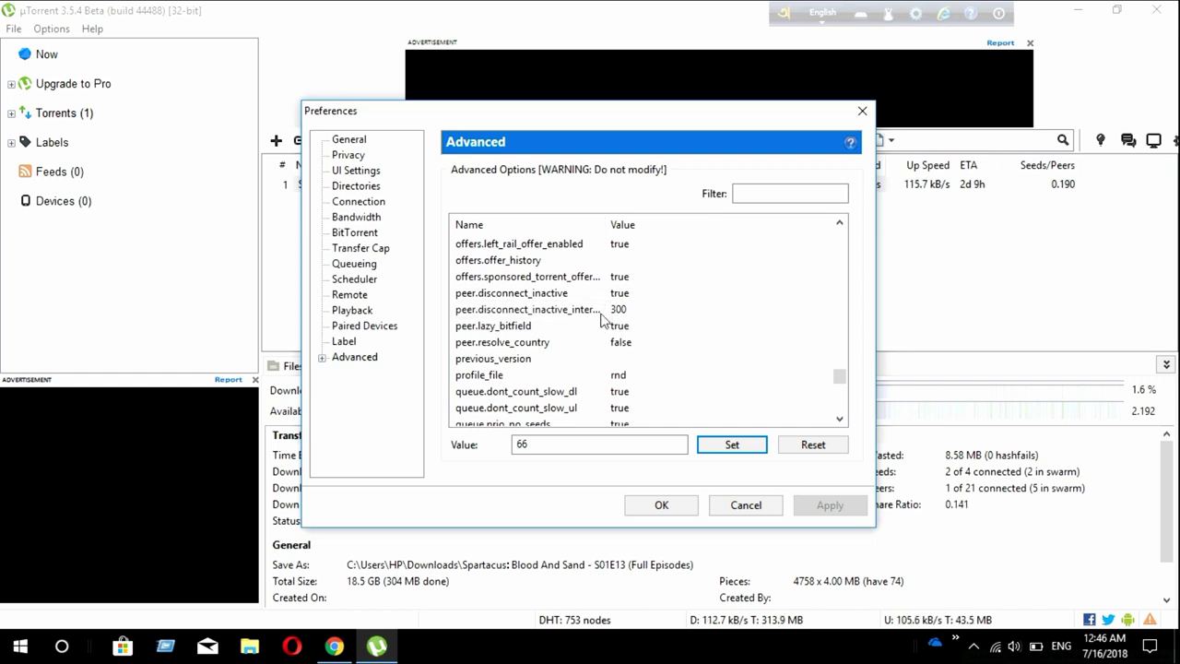
left_click(556, 312)
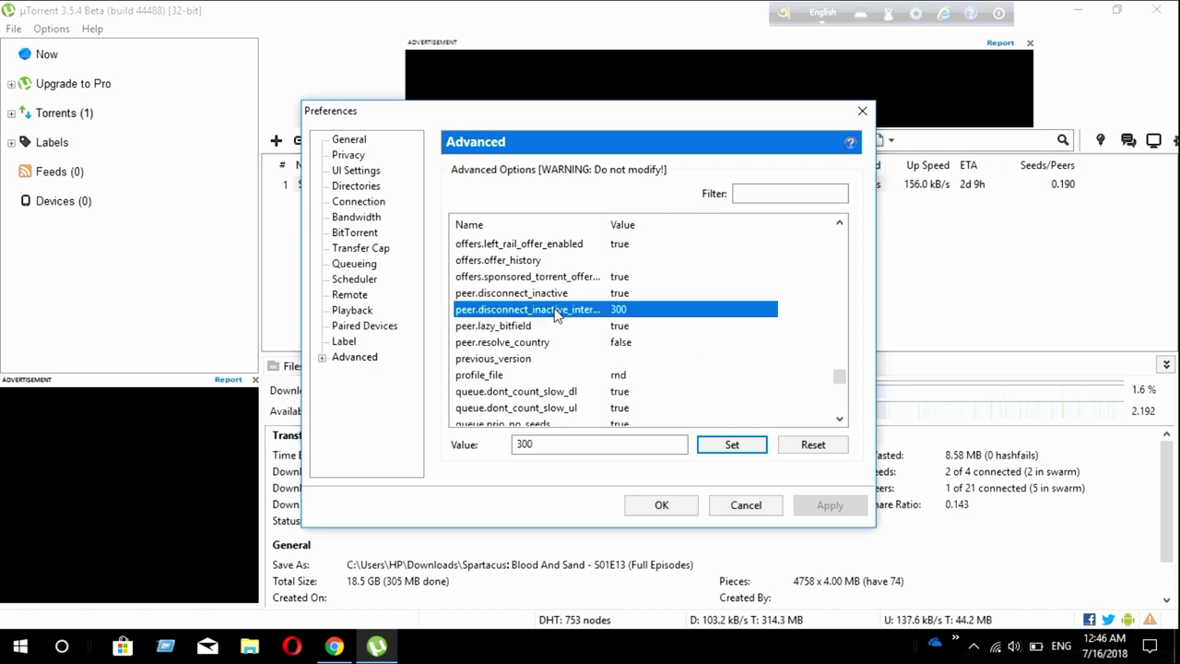
left_click(524, 445)
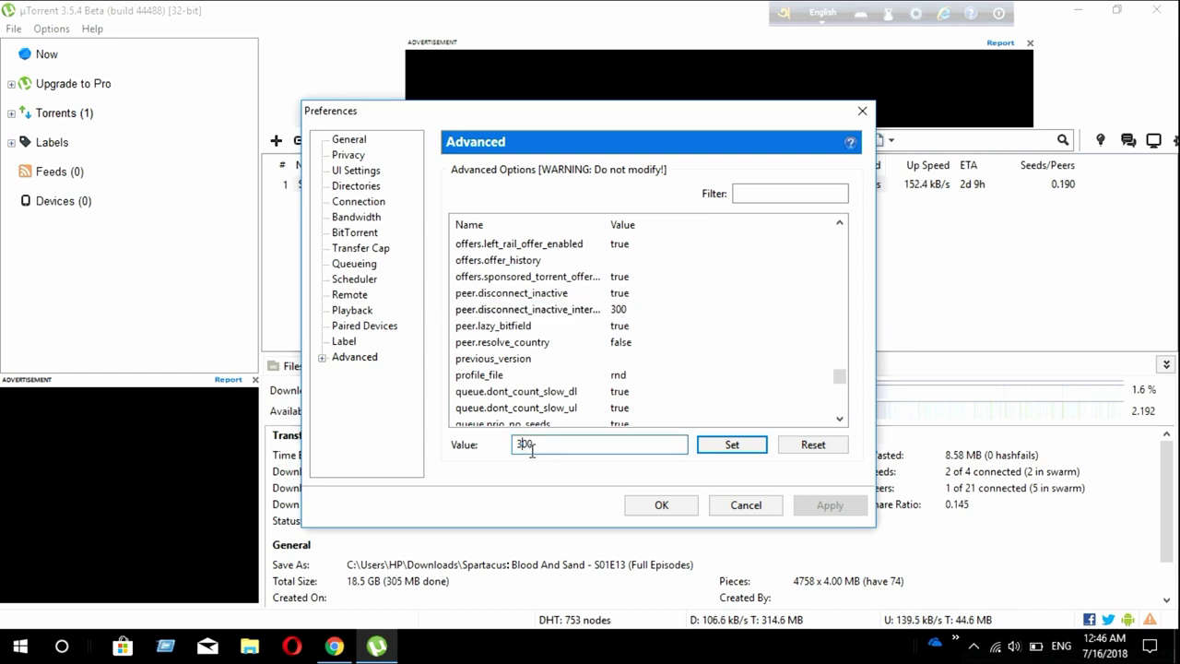
key("Home")
key("Delete")
type("9")
left_click(743, 446)
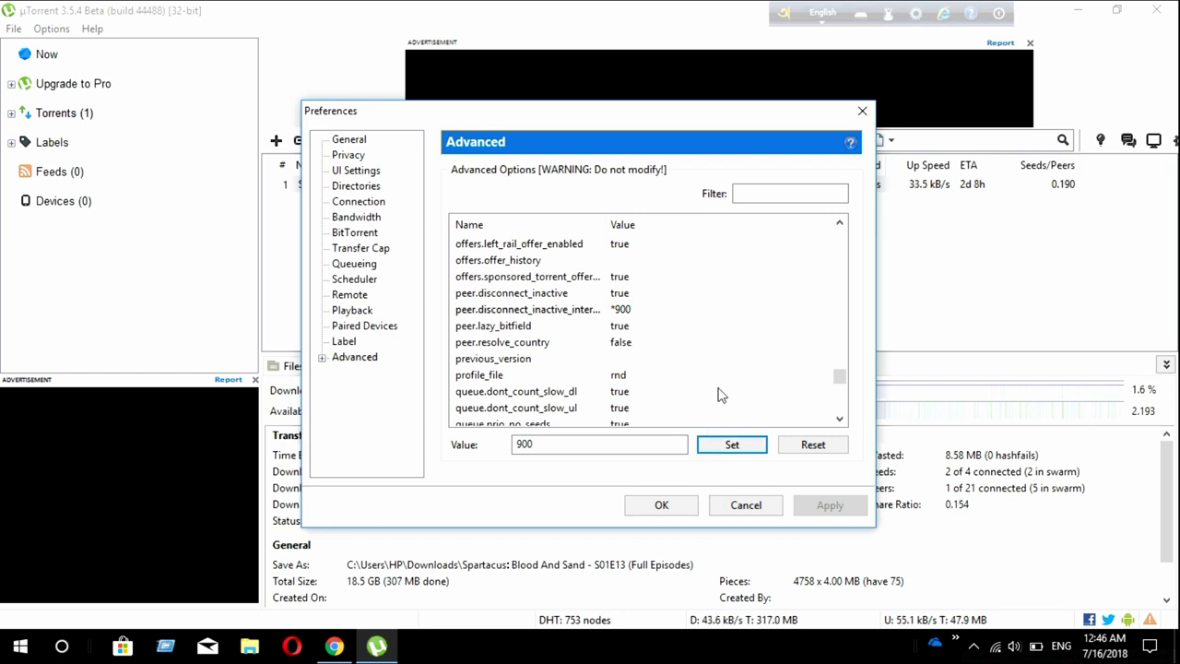
Set the advanced option queue.dont_count_slow_dl to false.
scroll(720, 394, "down", 1)
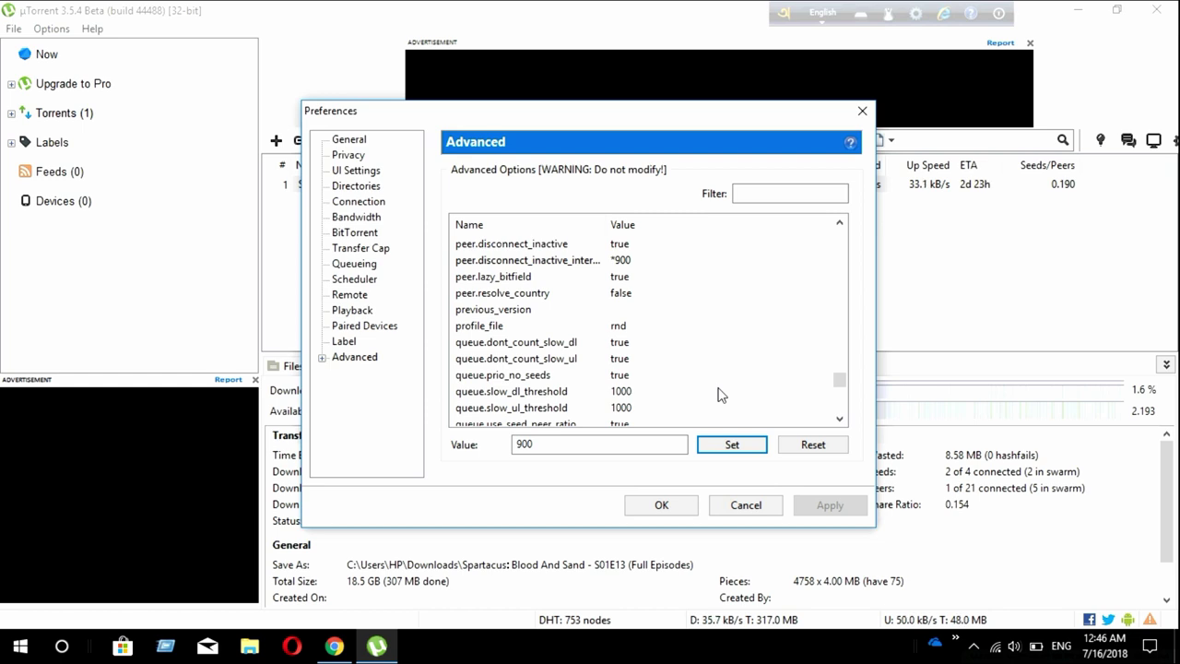
scroll(720, 394, "down", 1)
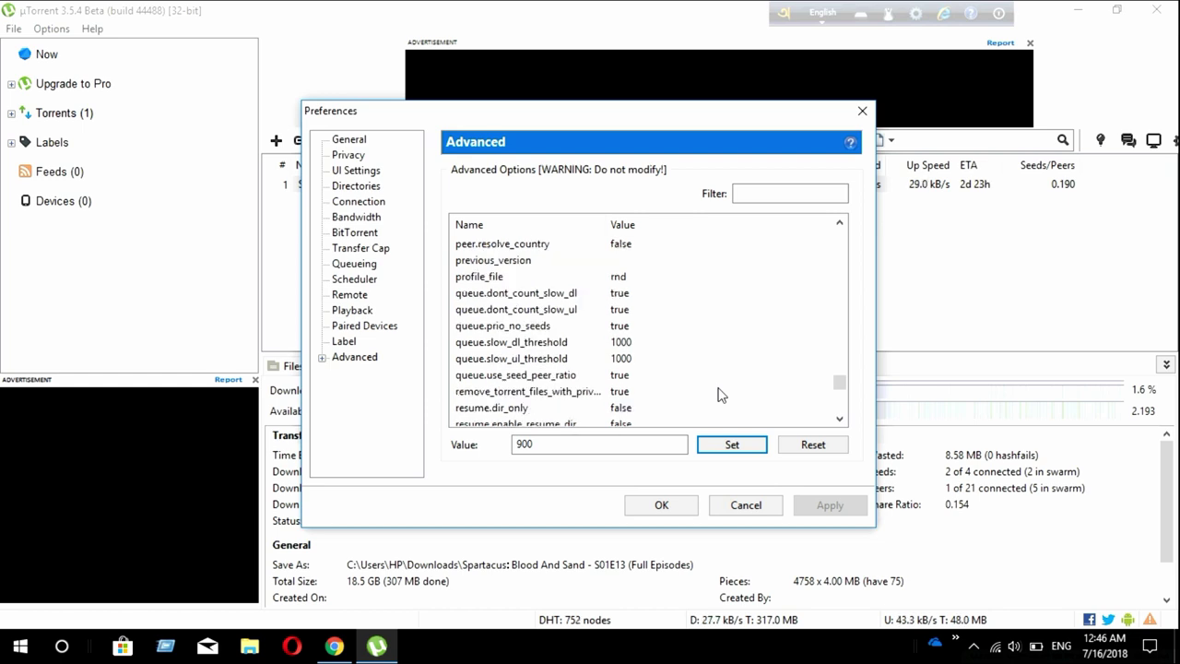
scroll(721, 395, "down", 1)
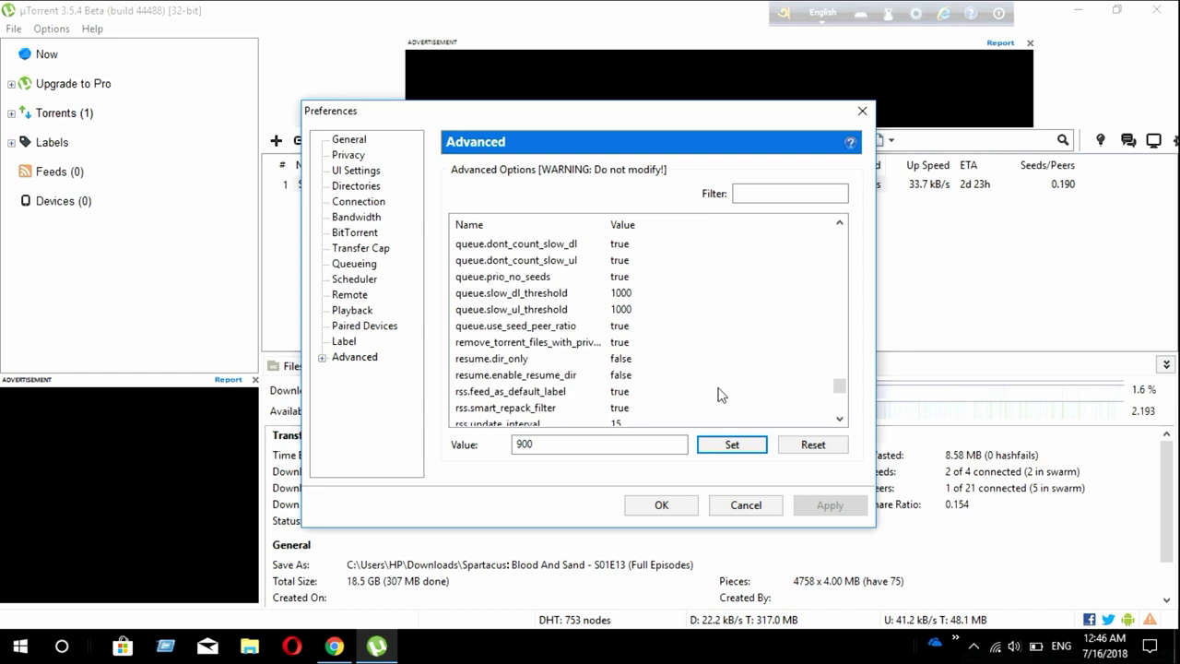
scroll(721, 395, "up", 1)
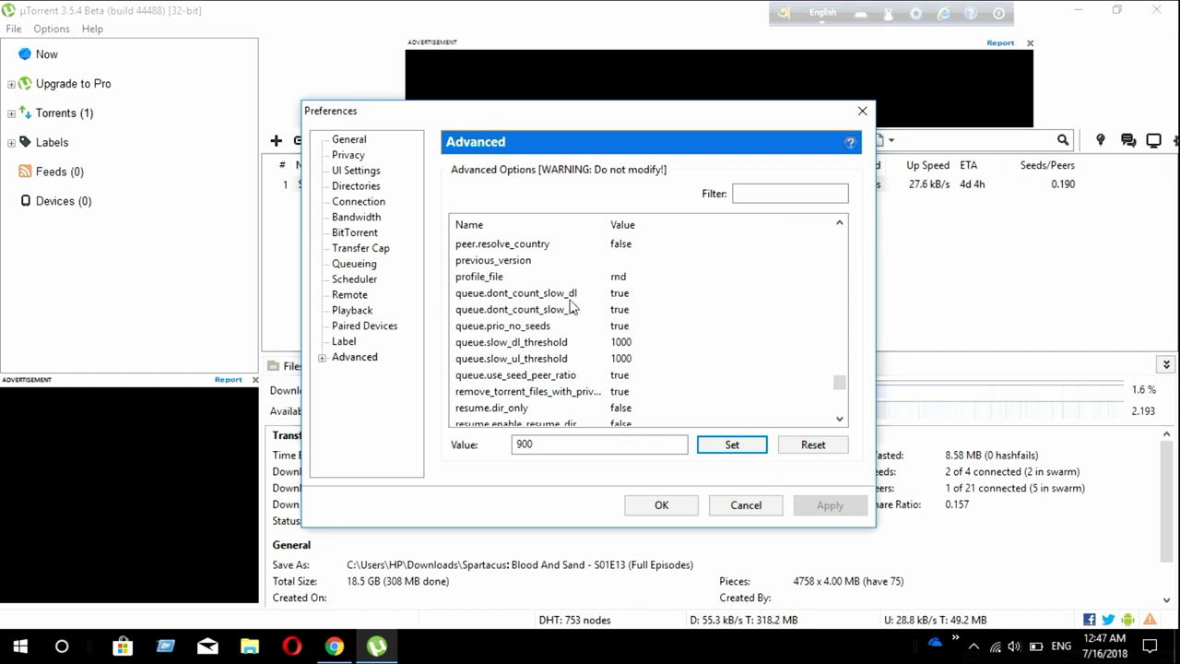
left_click(572, 293)
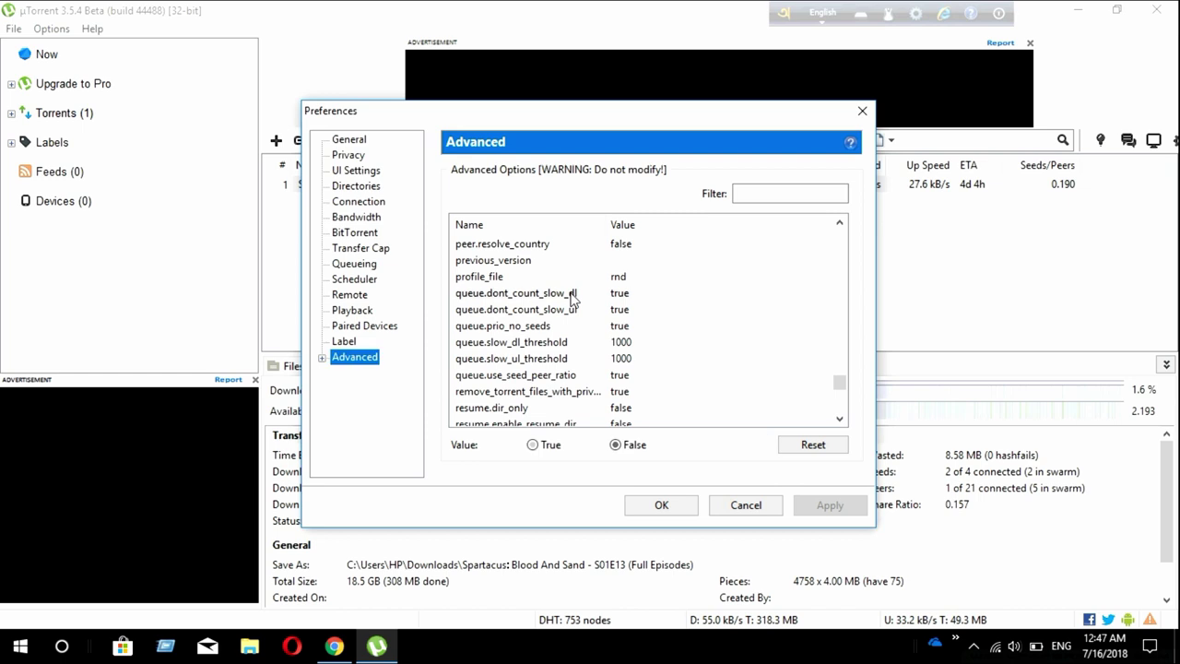
left_click(626, 449)
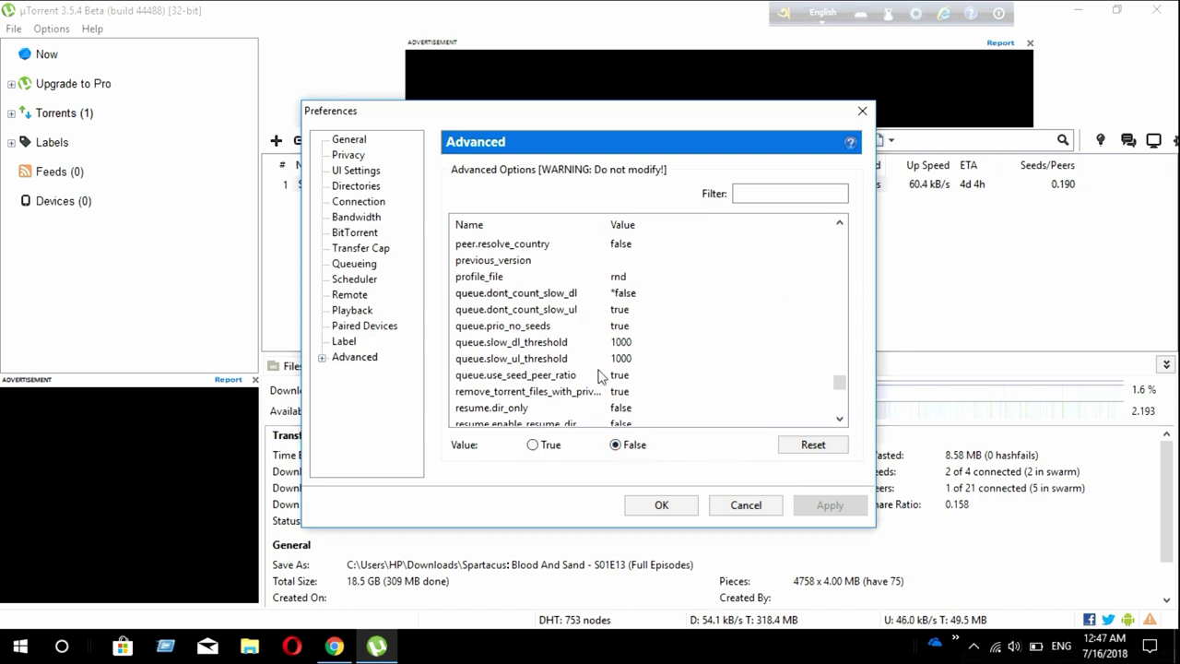
Set the advanced option rss.update_interval to 30, and save and close the preferences.
scroll(651, 353, "down", 1)
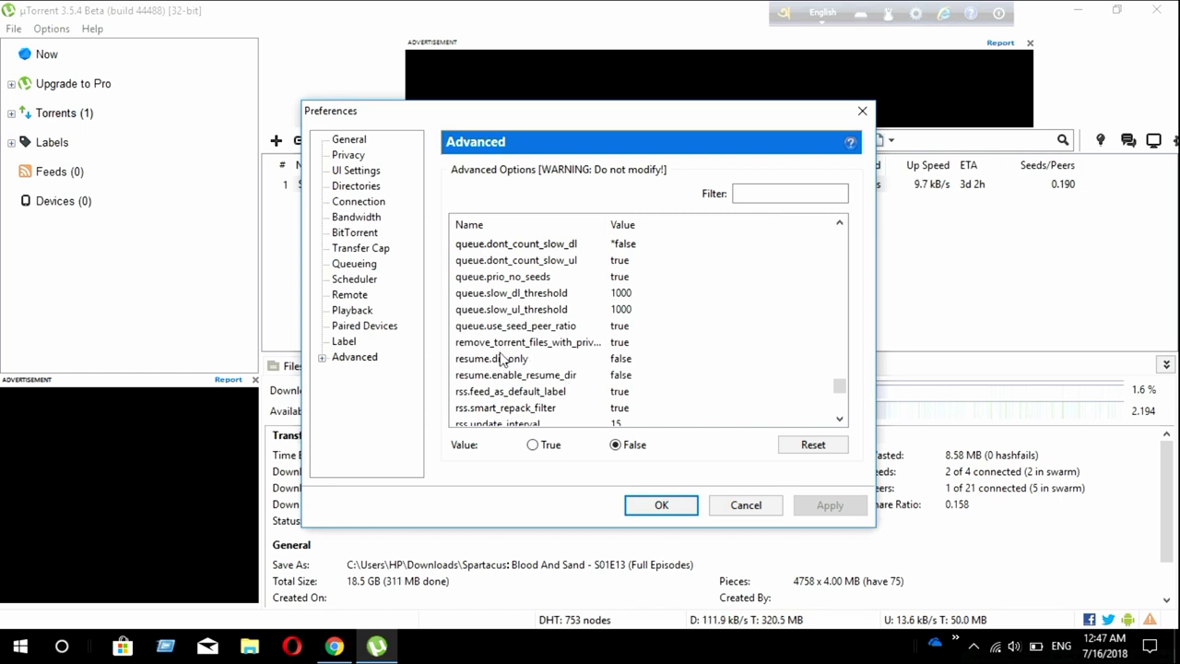
scroll(501, 360, "down", 1)
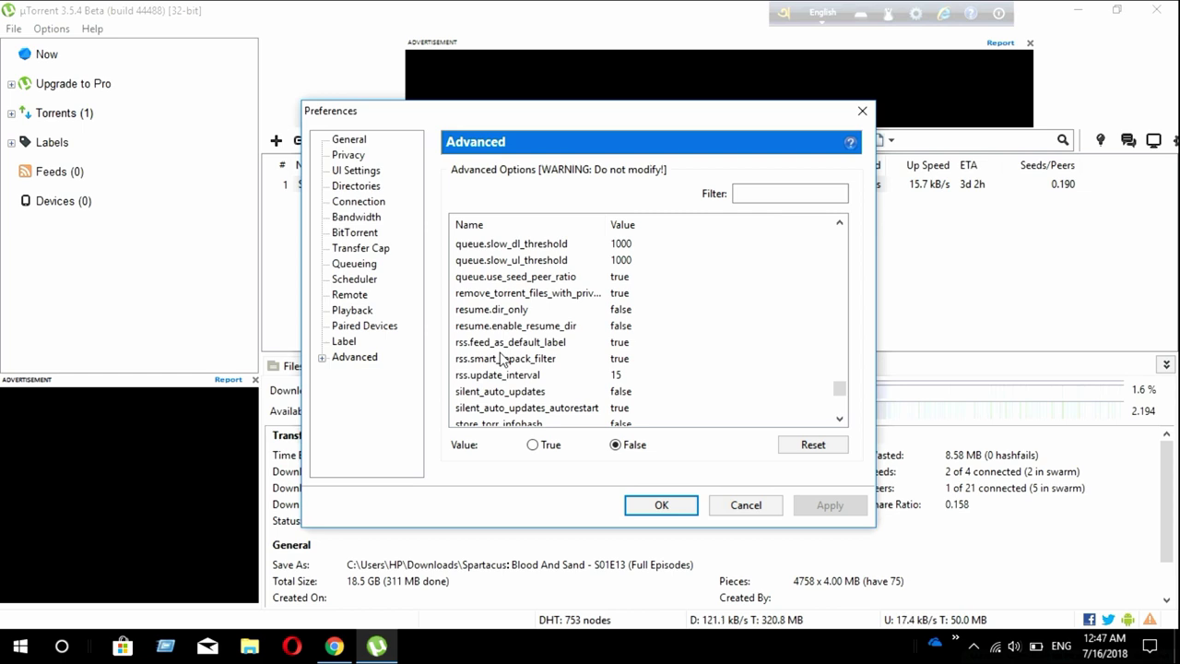
scroll(500, 360, "down", 1)
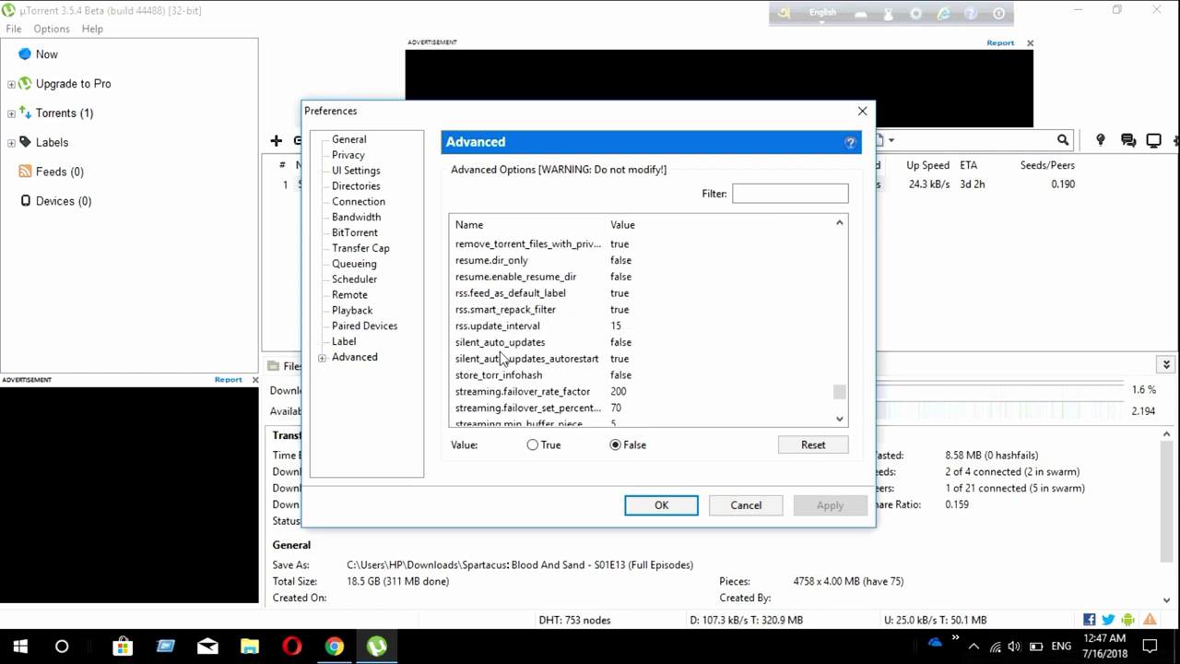
left_click(525, 329)
left_click(526, 446)
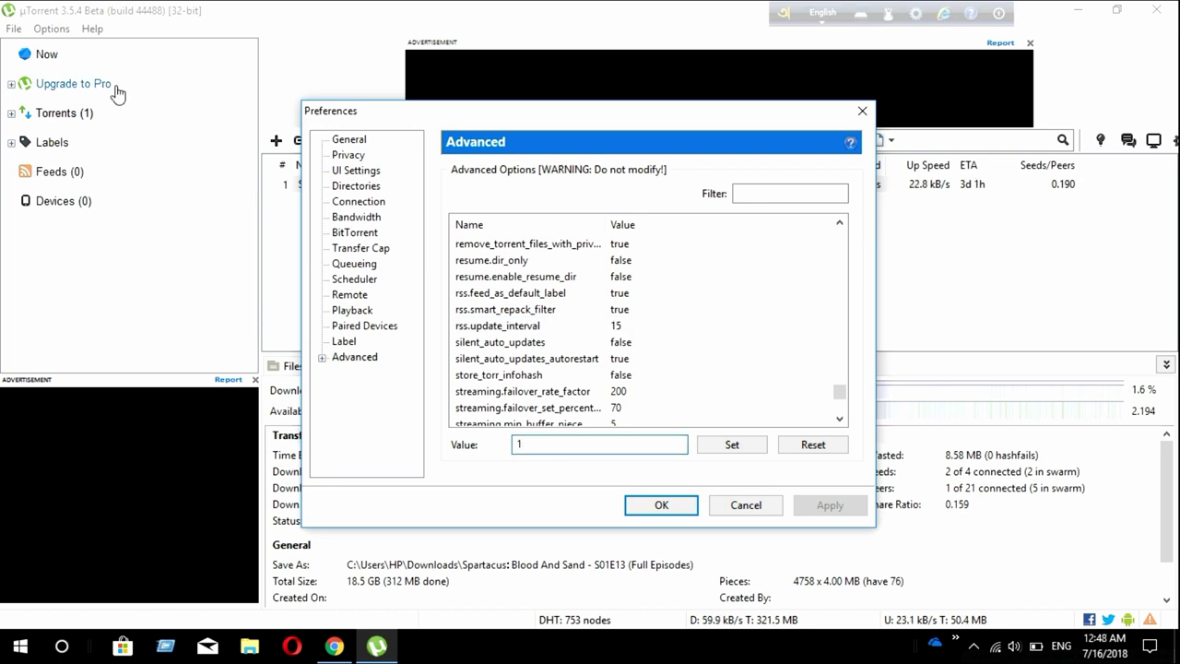
key("BackSpace")
type("30")
left_click(741, 444)
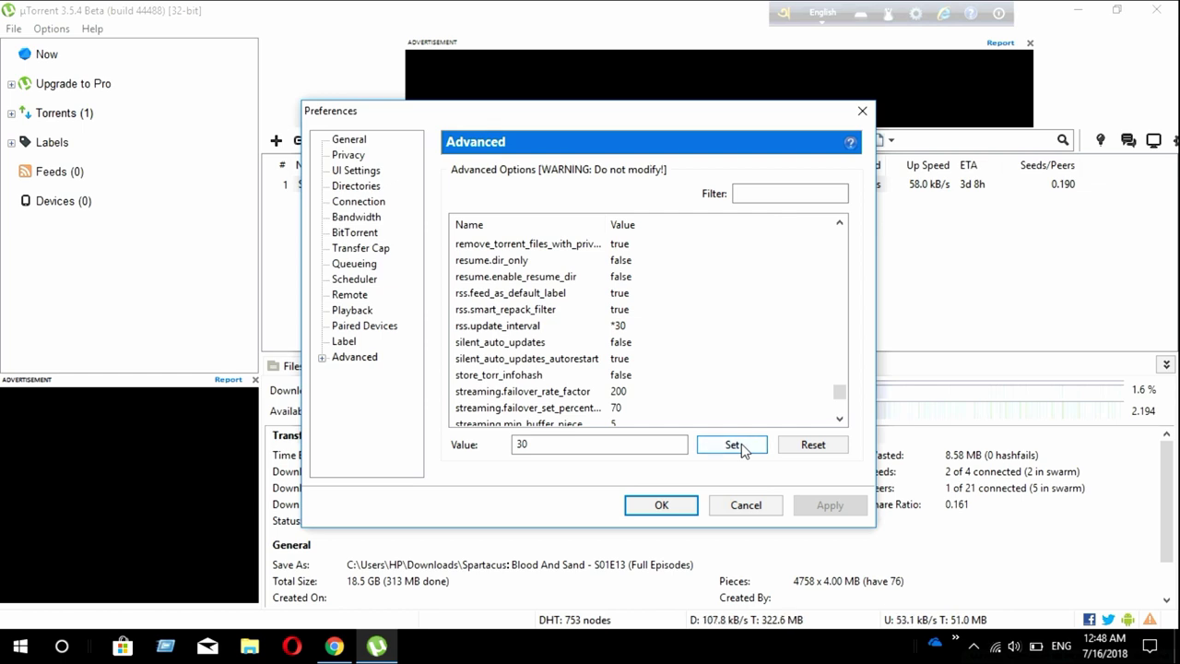
left_click(739, 446)
left_click(738, 444)
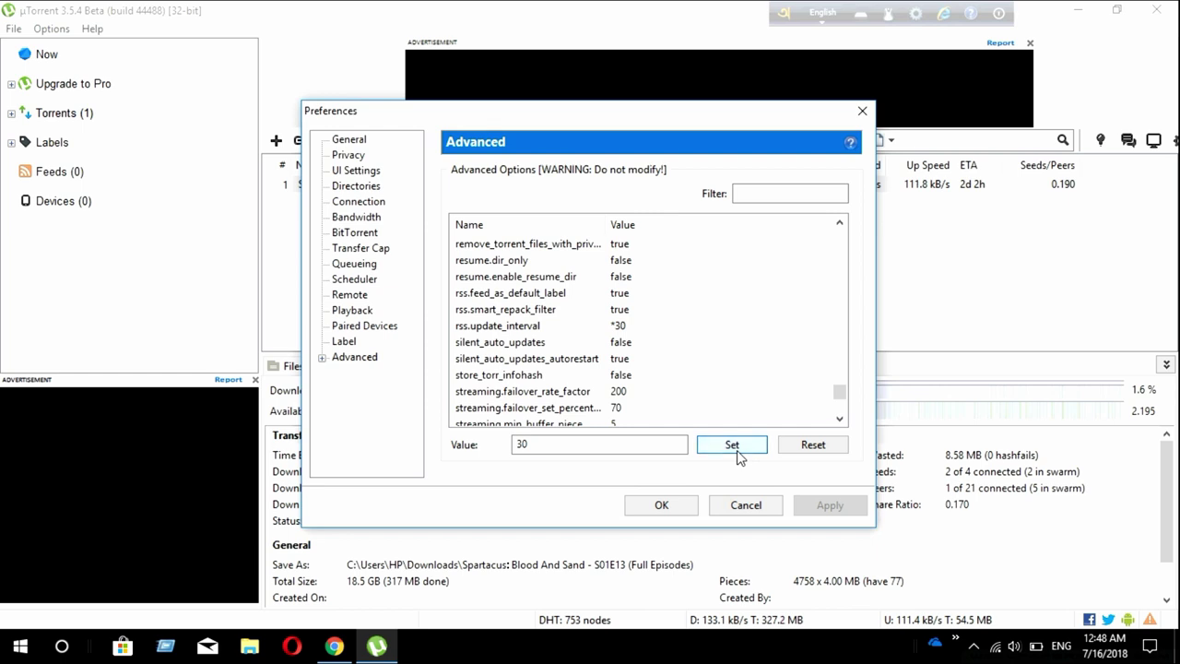
scroll(657, 372, "down", 4)
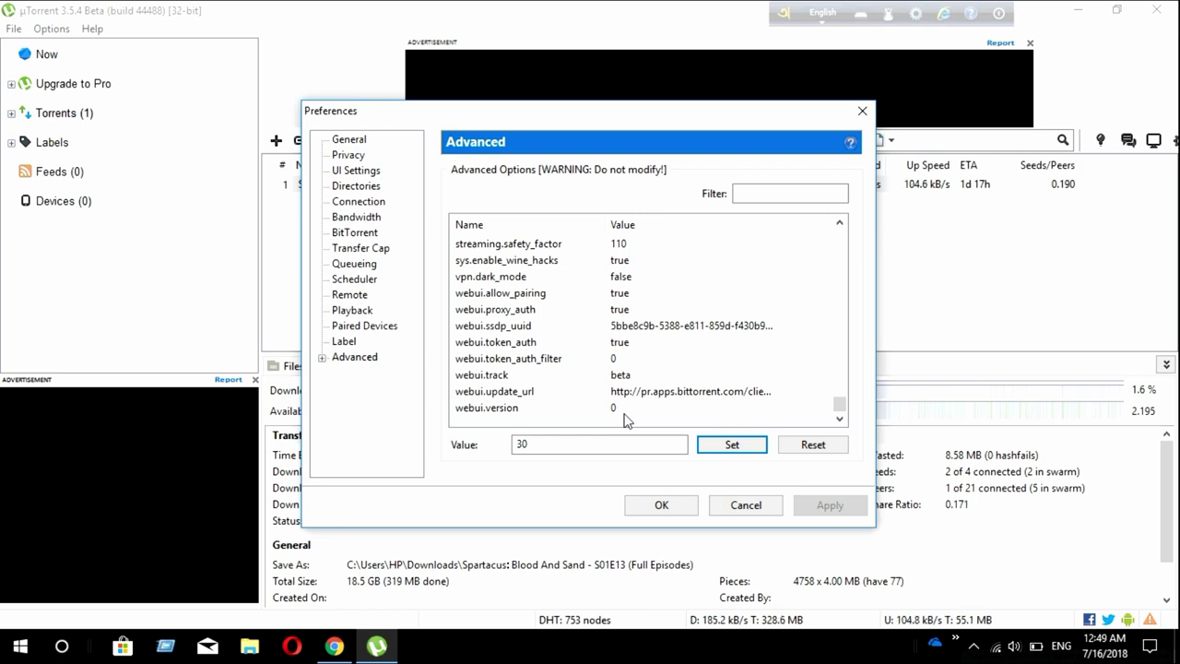
left_click(662, 504)
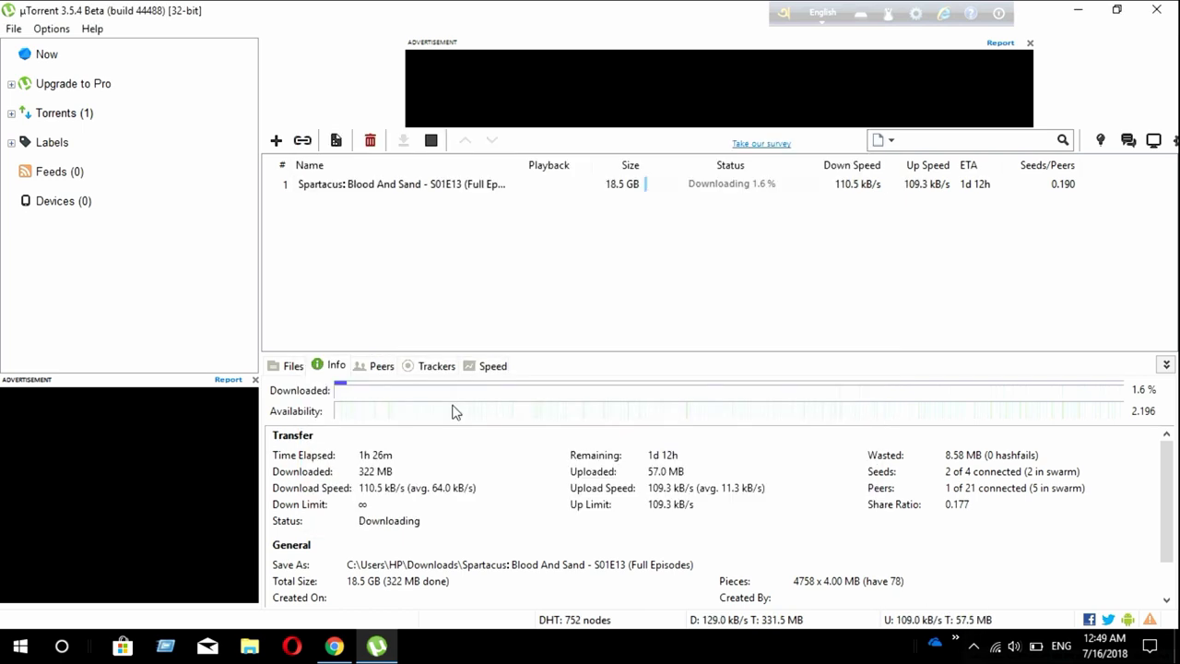